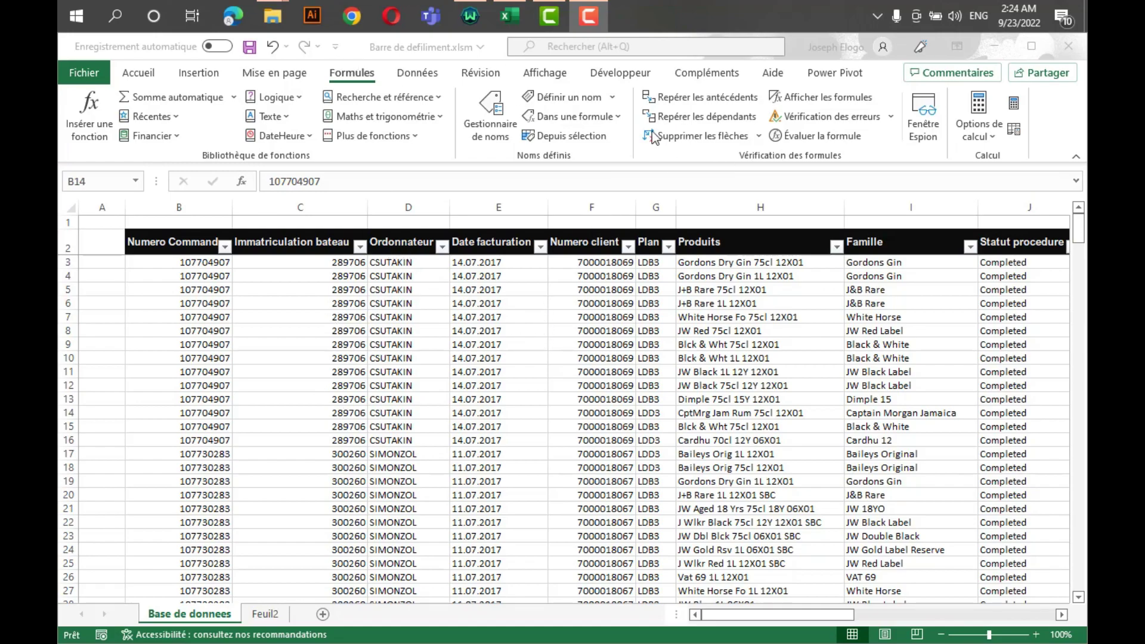
# Examine the available form controls, the Base de donnees records and the empty display range B3:B17 on Feuil2.
pyautogui.click(615, 75)
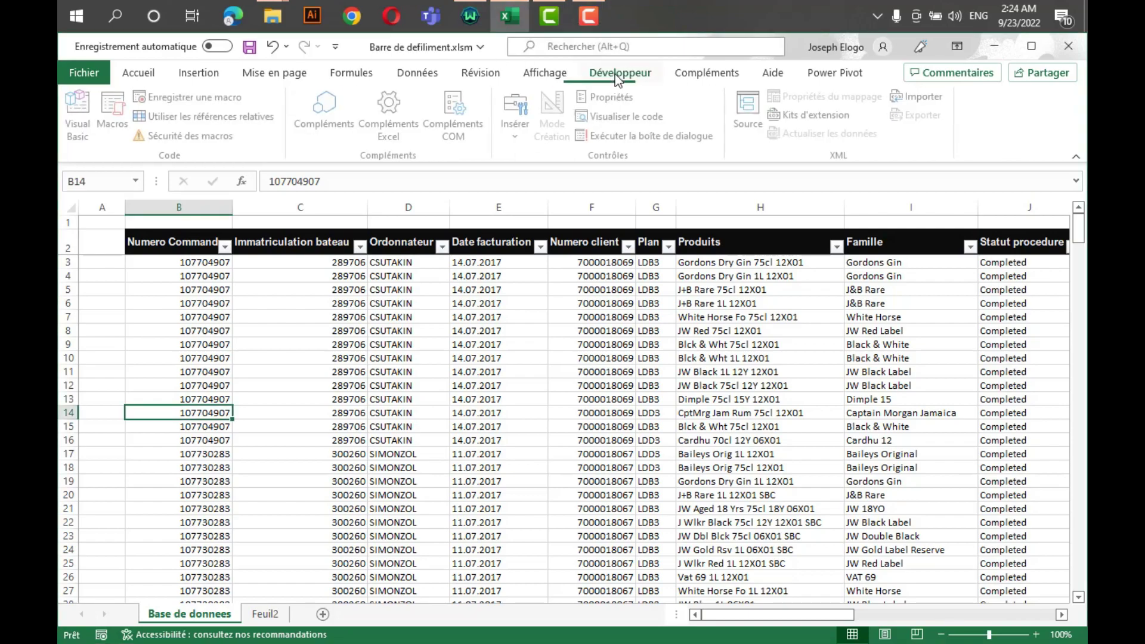
pyautogui.click(517, 131)
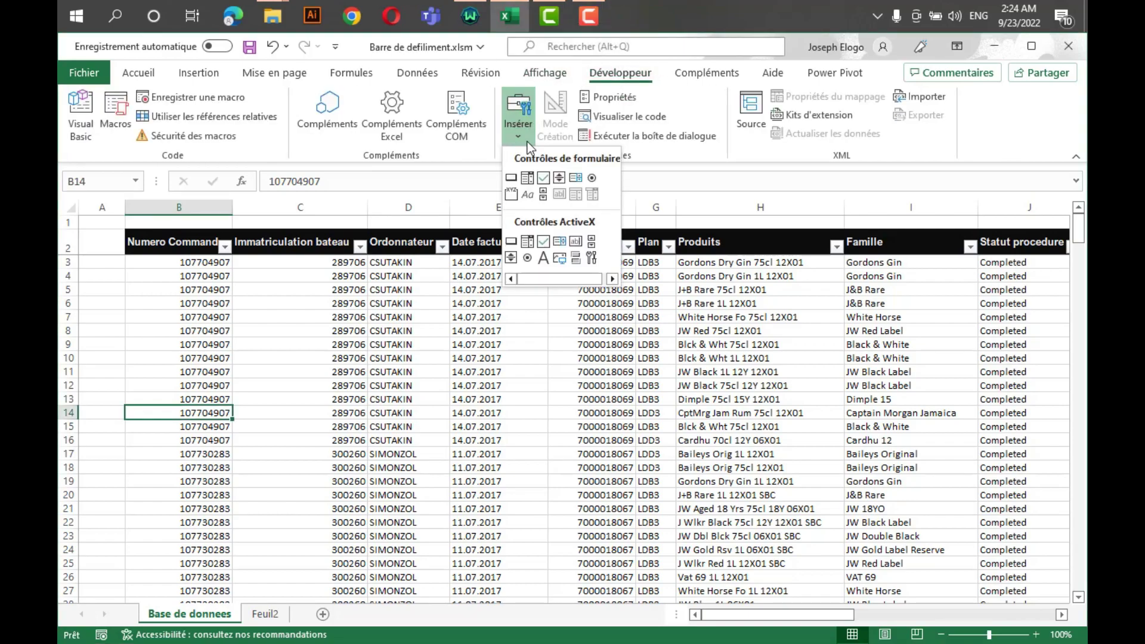
pyautogui.click(542, 196)
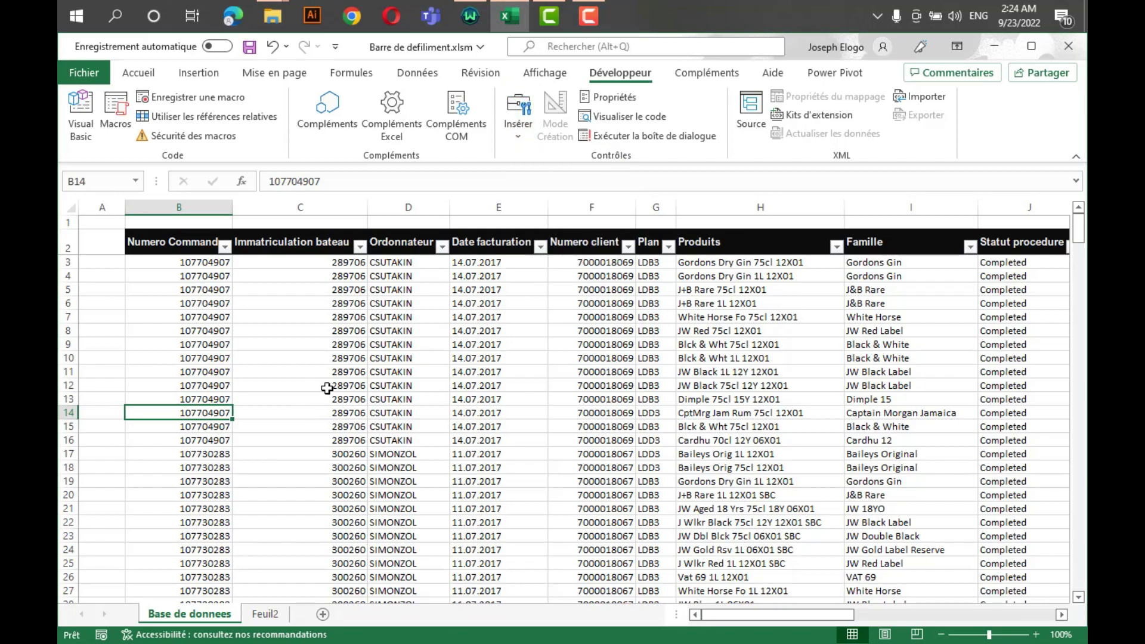
pyautogui.click(174, 601)
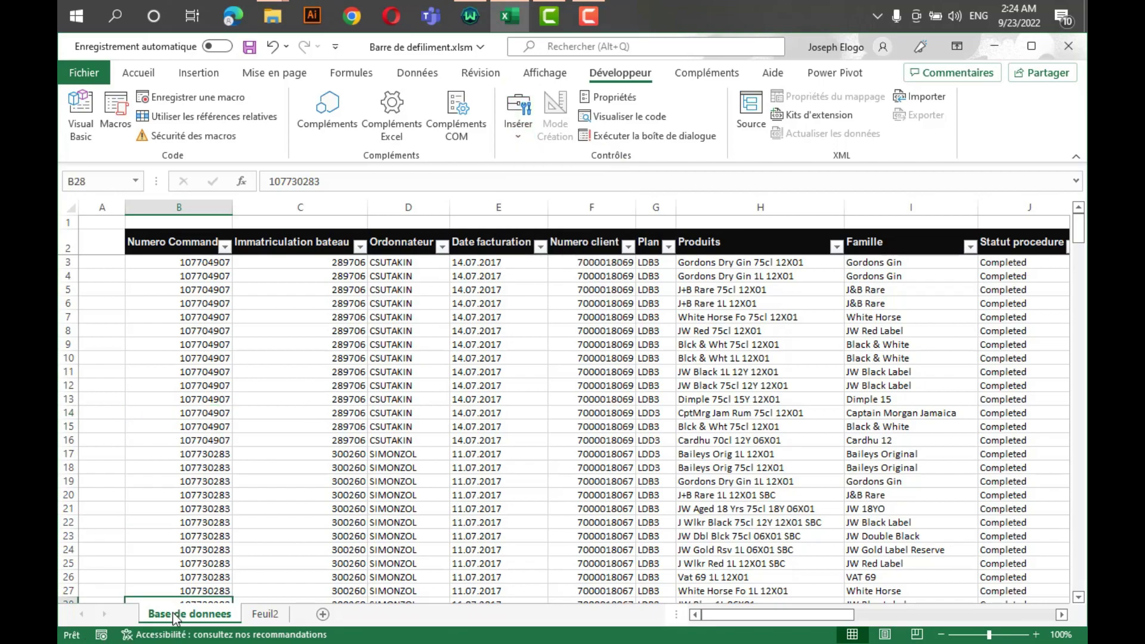
pyautogui.click(215, 459)
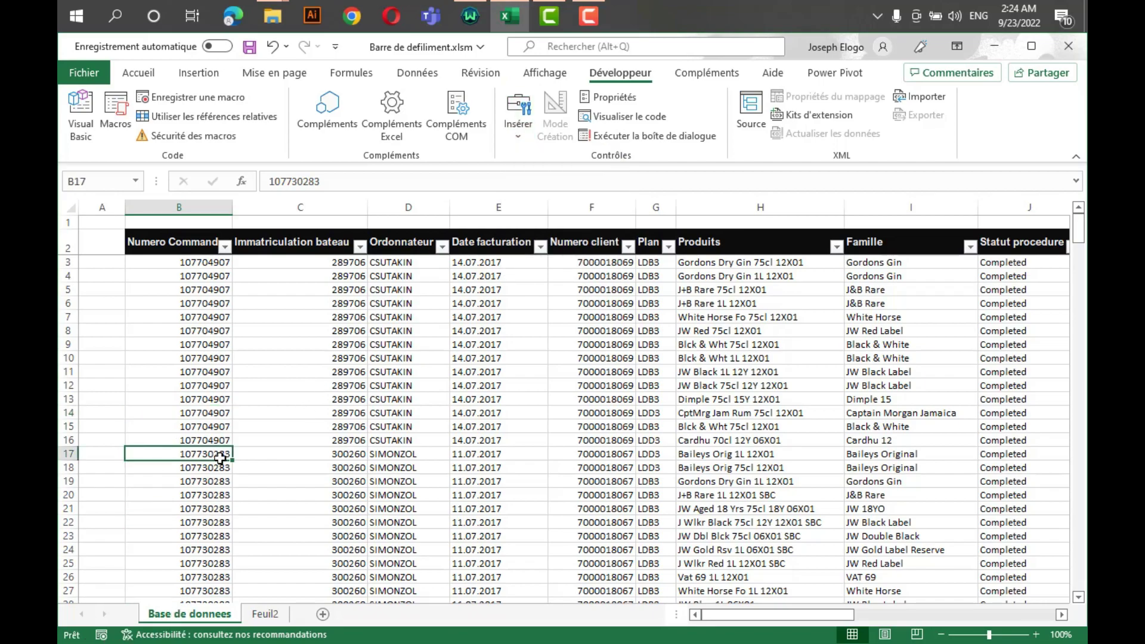
pyautogui.click(266, 615)
pyautogui.moveTo(161, 273); pyautogui.dragTo(165, 497)
pyautogui.moveTo(177, 273); pyautogui.dragTo(173, 500)
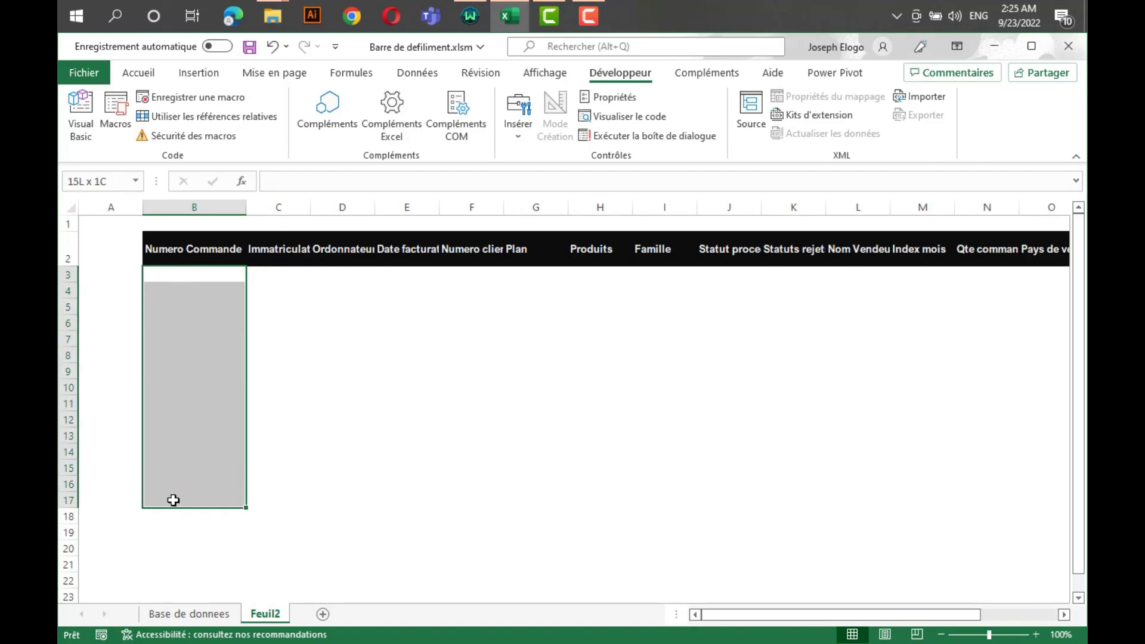
pyautogui.click(176, 617)
pyautogui.click(264, 614)
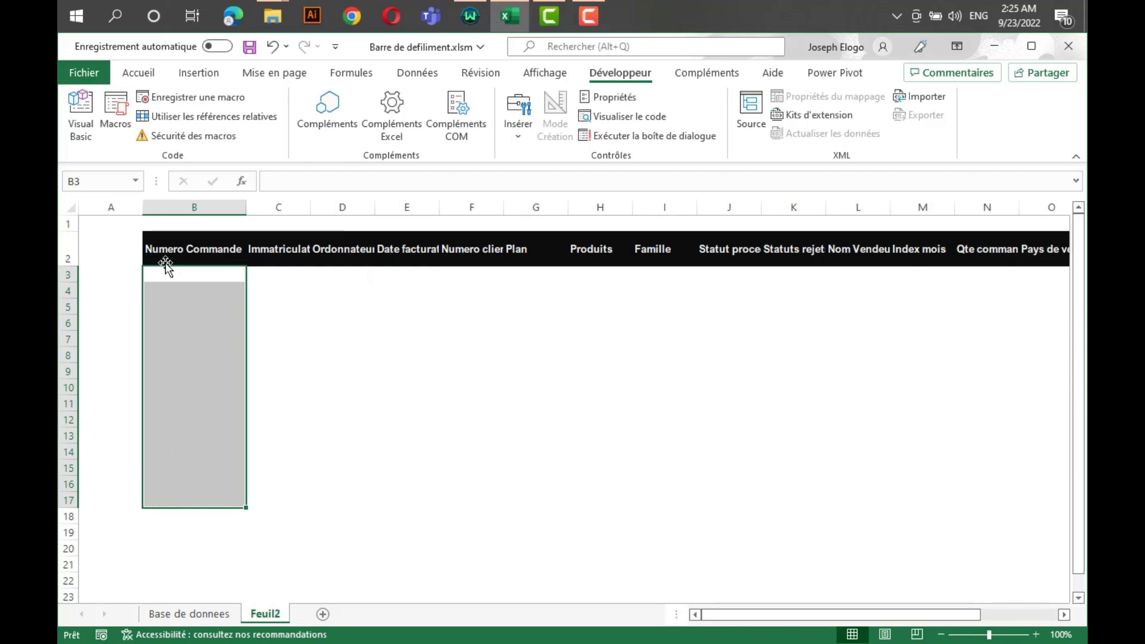
pyautogui.click(127, 450)
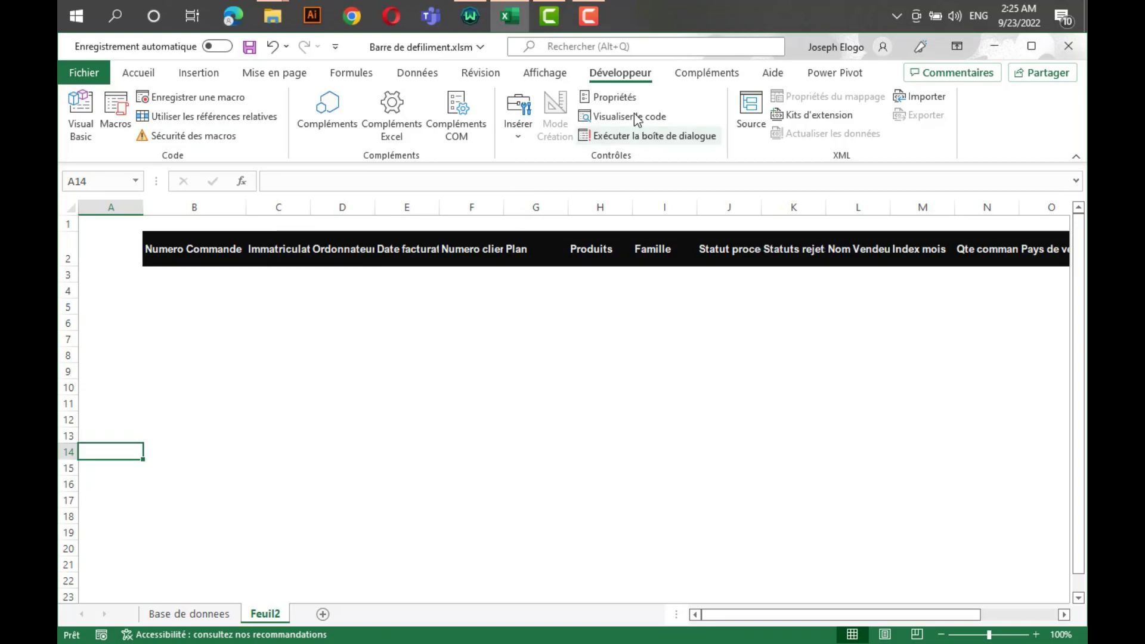
pyautogui.click(519, 113)
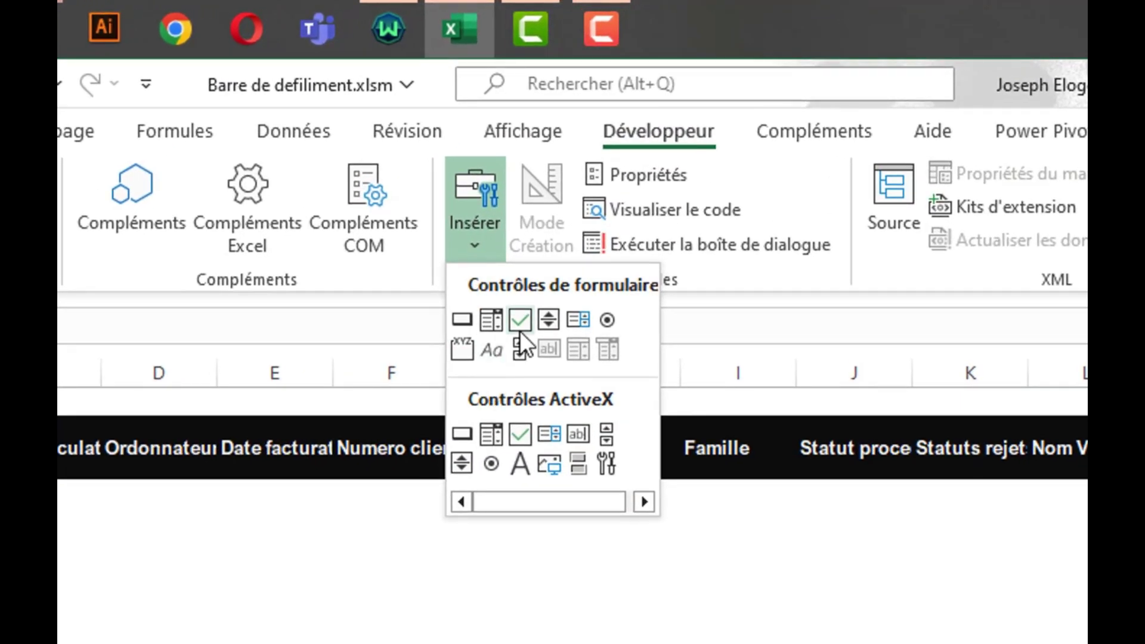
pyautogui.click(523, 345)
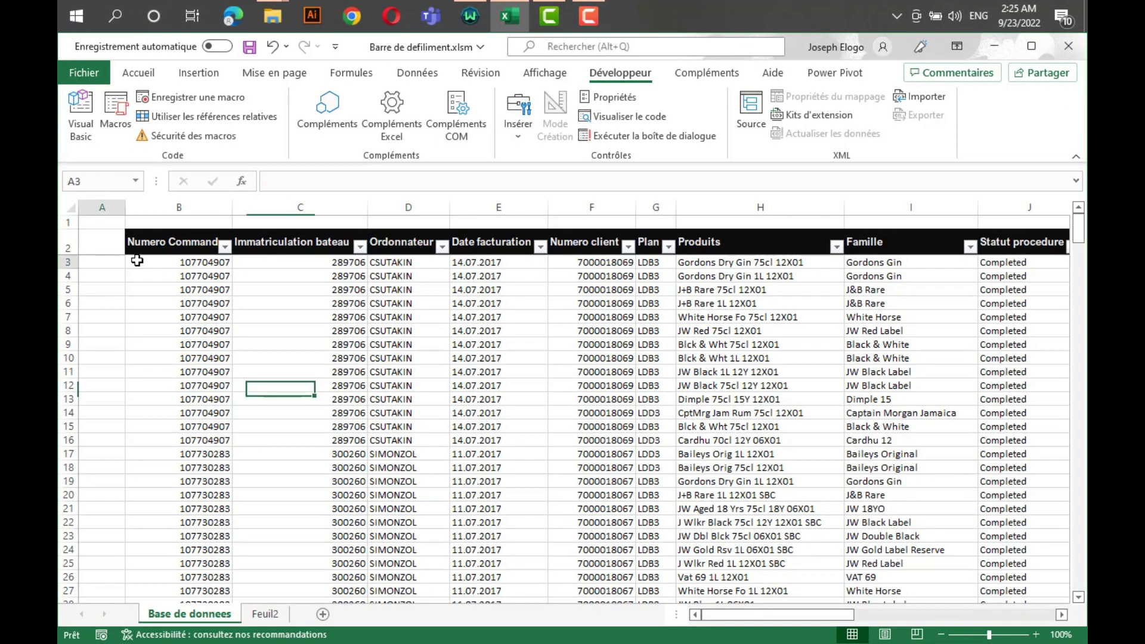
pyautogui.moveTo(179, 245); pyautogui.dragTo(835, 276)
pyautogui.click(496, 386)
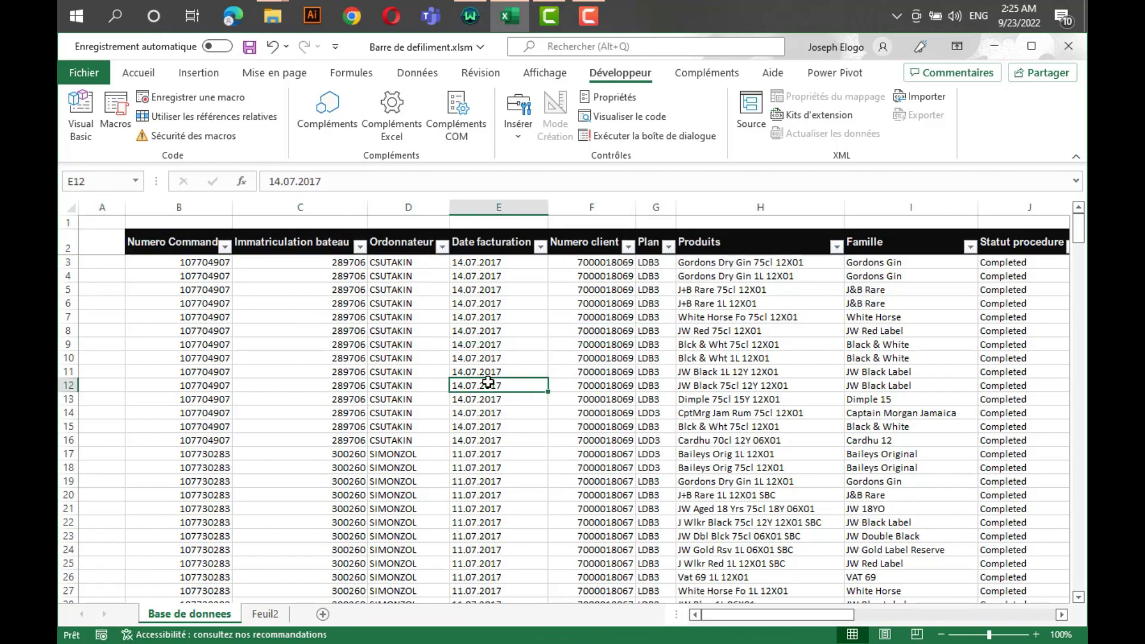
# Number the records in column A of Base de donnees by entering 1 and 2 in A3:A4 and filling the series down.
pyautogui.click(100, 265)
pyautogui.write('1')
pyautogui.press('Return')
pyautogui.write('2')
pyautogui.press('Return')
pyautogui.moveTo(99, 265); pyautogui.dragTo(99, 274)
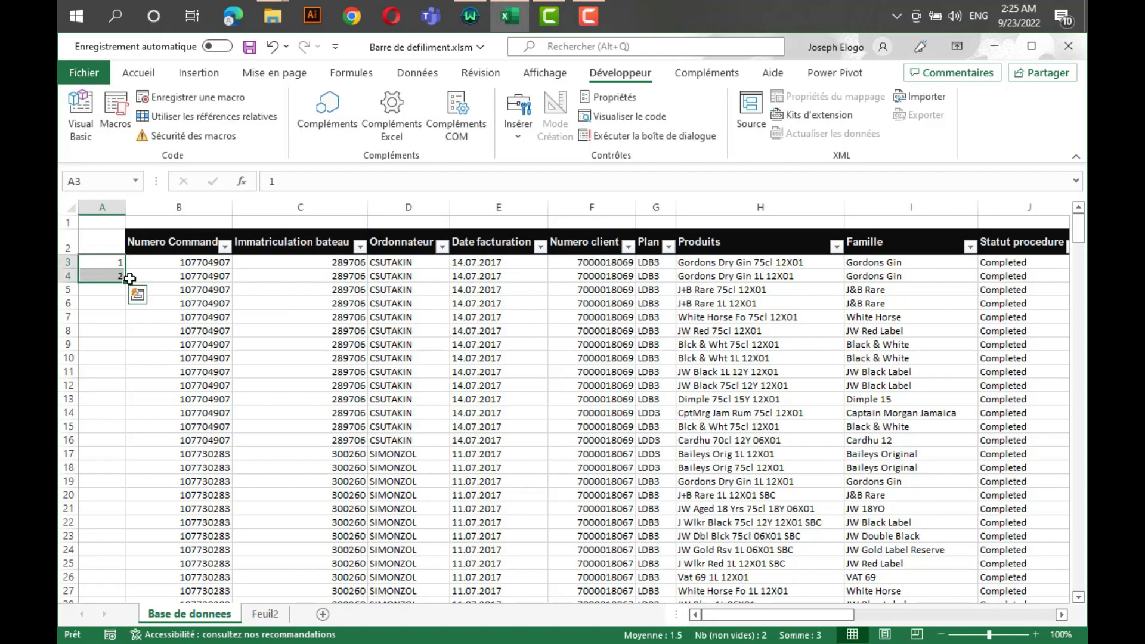
pyautogui.doubleClick(126, 281)
pyautogui.click(197, 331)
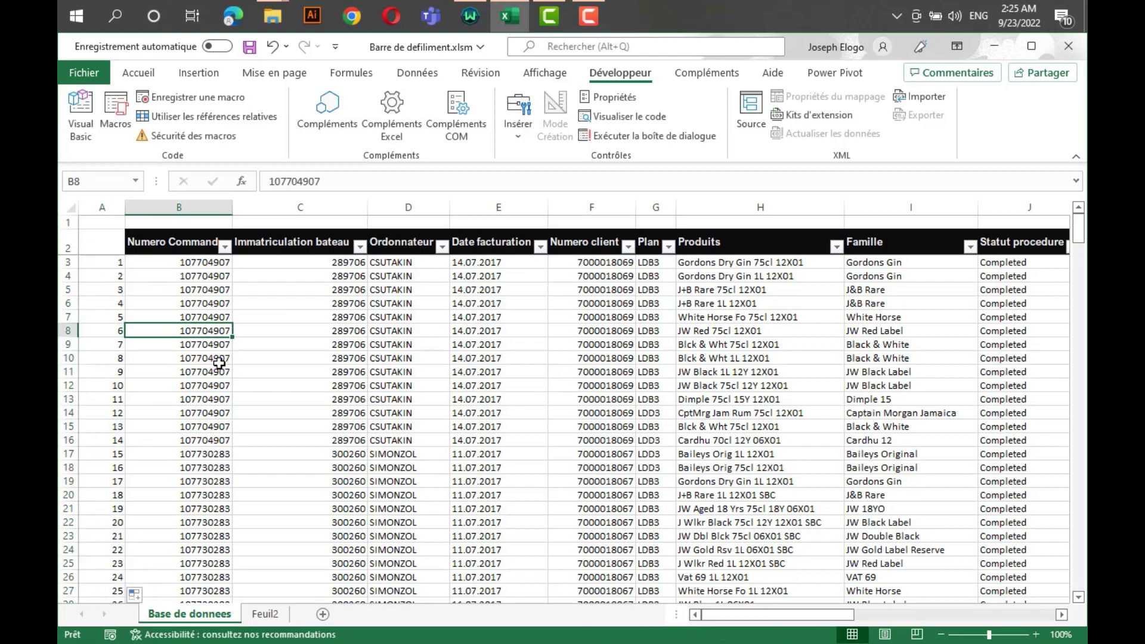
# Select the named range Base and examine how far it extends across the Base de donnees sheet.
pyautogui.click(141, 181)
pyautogui.click(91, 200)
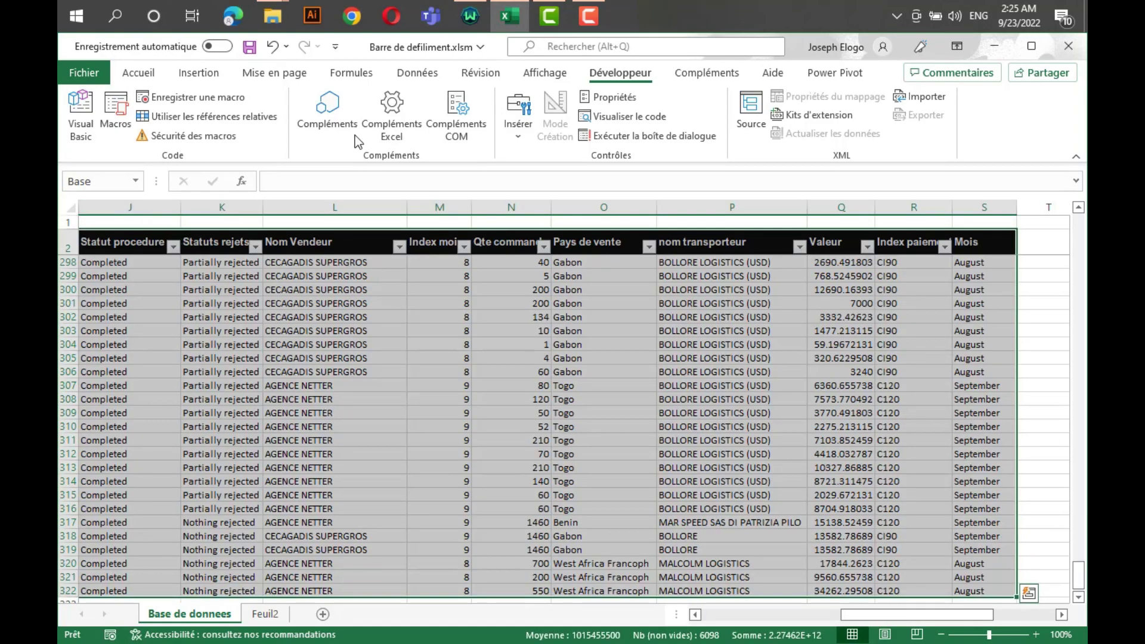
pyautogui.moveTo(917, 615); pyautogui.dragTo(778, 615)
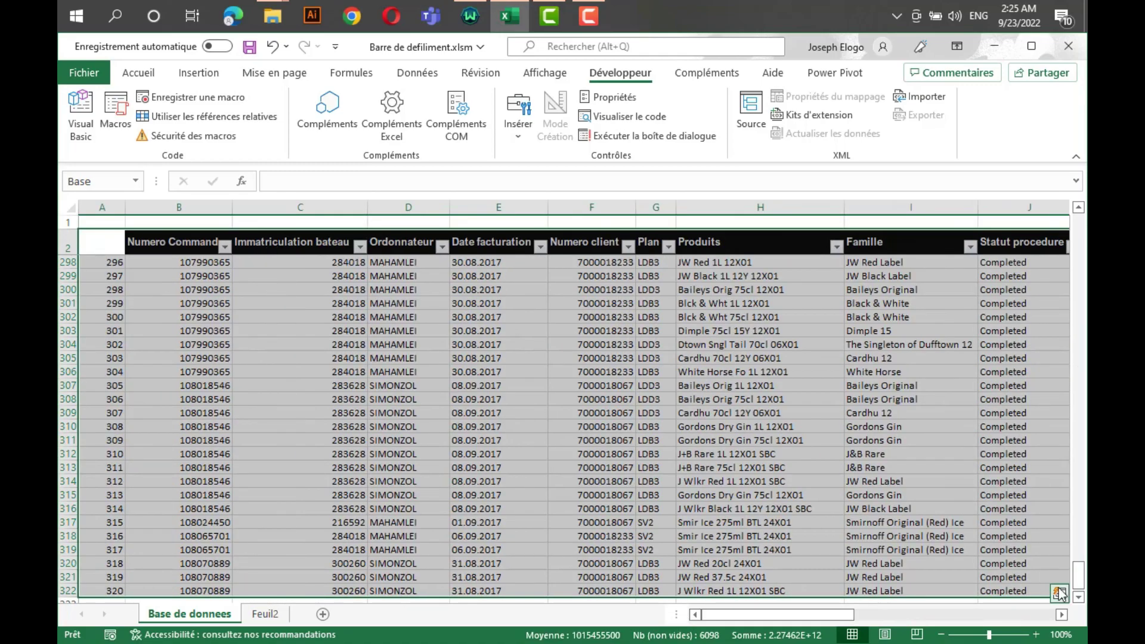
pyautogui.moveTo(1079, 576); pyautogui.dragTo(775, 197)
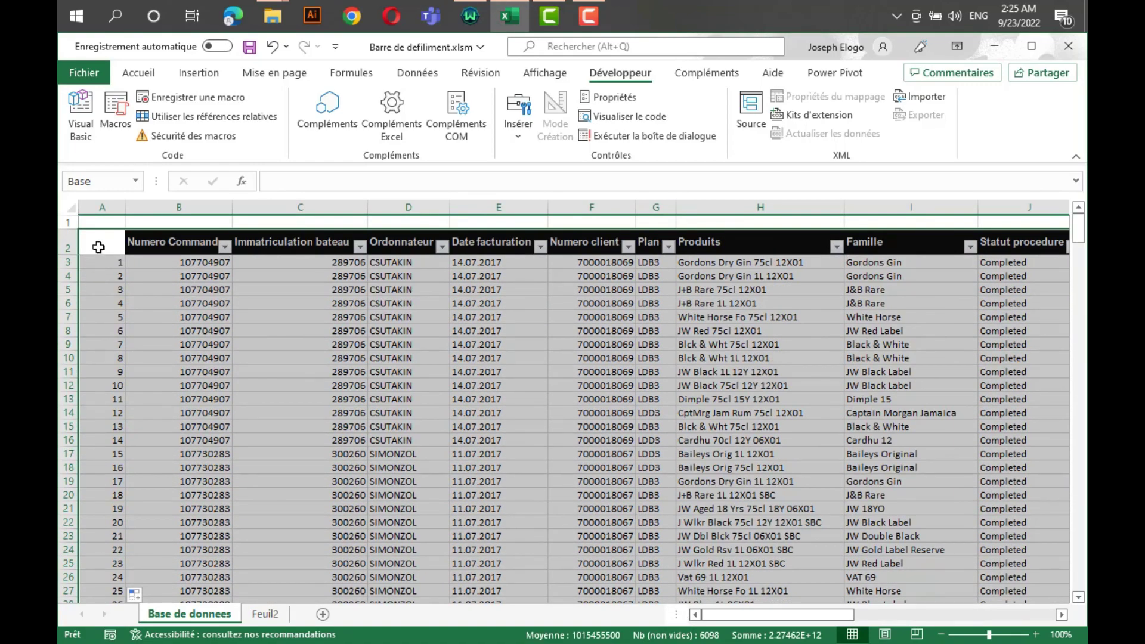
pyautogui.click(101, 247)
pyautogui.click(269, 371)
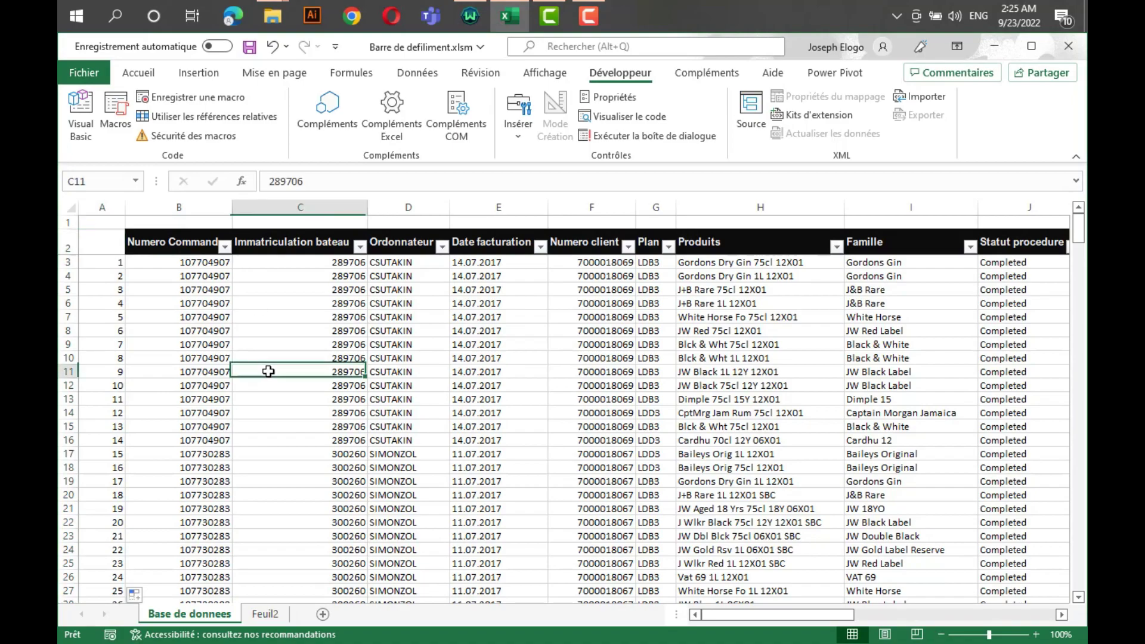
# Draw a vertical scroll bar form control over columns A and B on Feuil2, spanning about rows 4 to 18.
pyautogui.click(266, 615)
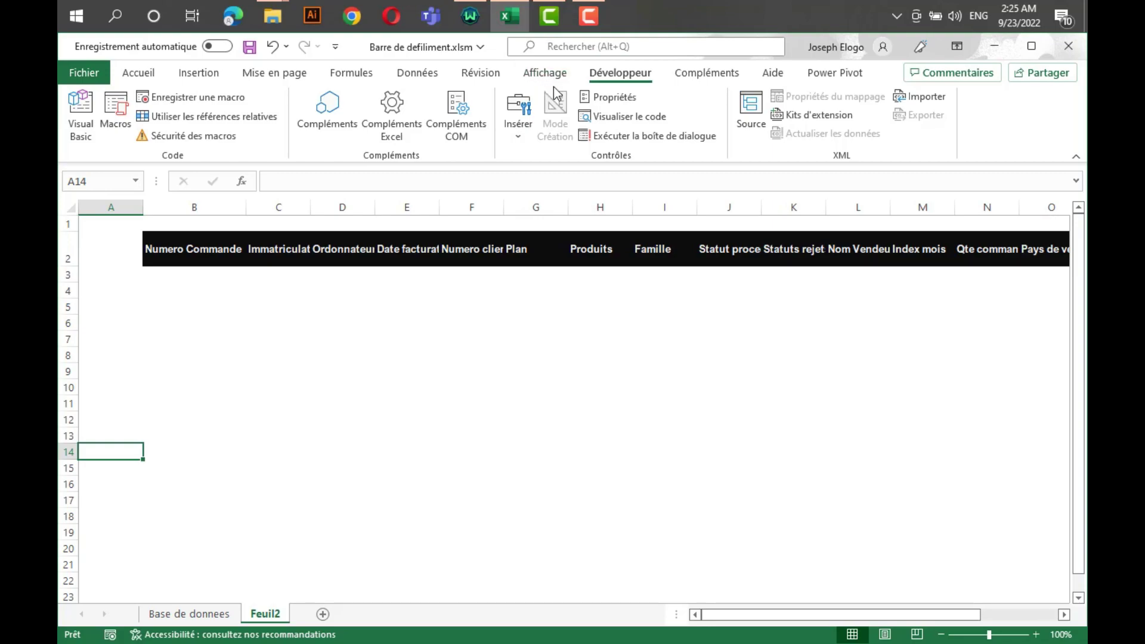
pyautogui.click(524, 135)
pyautogui.click(544, 195)
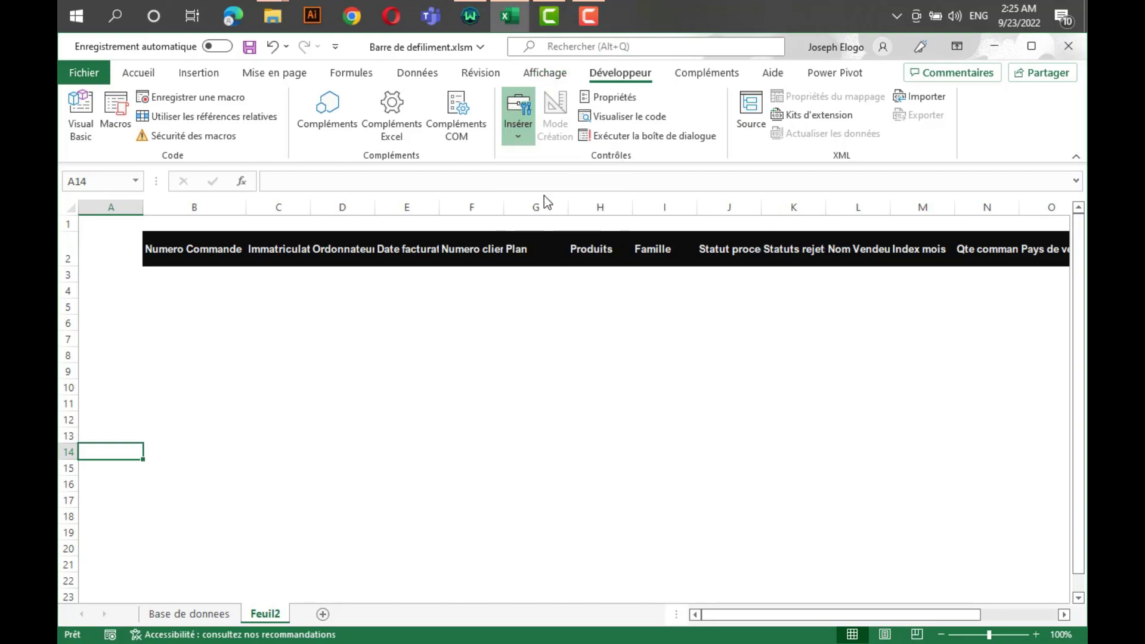
pyautogui.moveTo(120, 293); pyautogui.dragTo(197, 526)
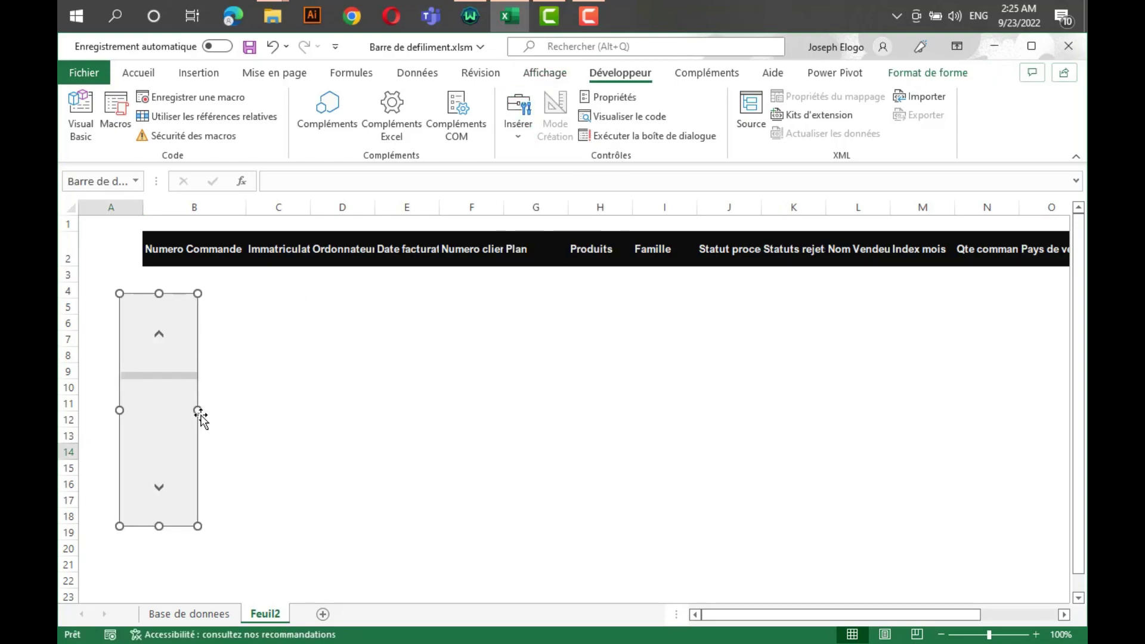
# Narrow the scroll bar and fit it inside column A beside the table, spanning rows 3 to 17.
pyautogui.moveTo(200, 410); pyautogui.dragTo(141, 427)
pyautogui.click(142, 401)
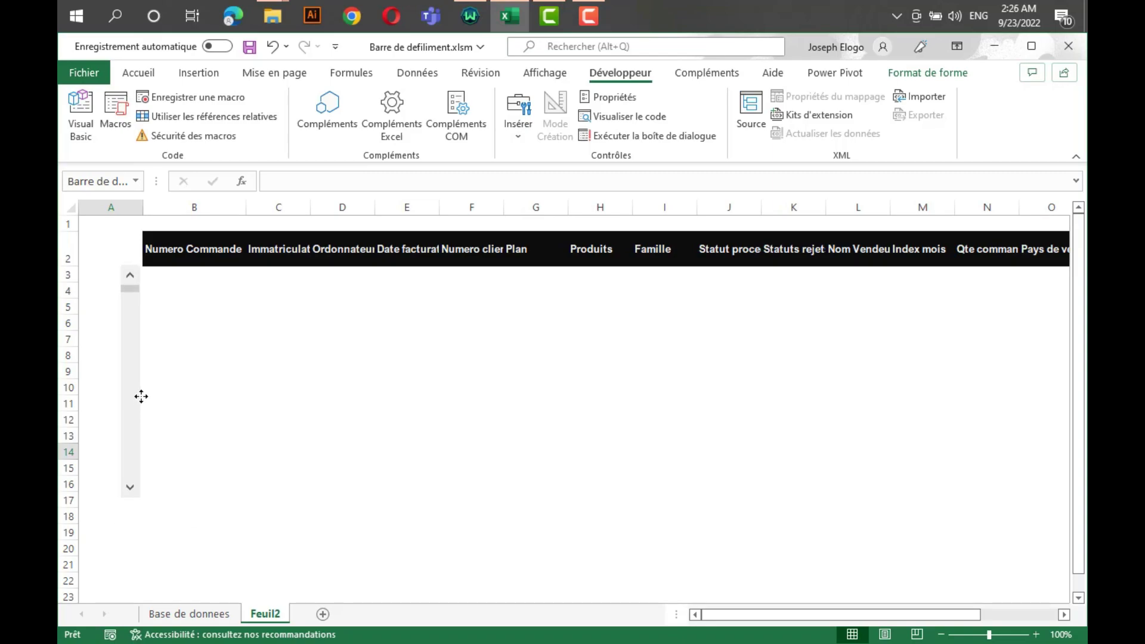
pyautogui.moveTo(141, 399); pyautogui.dragTo(139, 400)
pyautogui.click(139, 399)
pyautogui.moveTo(129, 497)
pyautogui.mouseDown()
pyautogui.moveTo(137, 522)
pyautogui.moveTo(137, 497)
pyautogui.moveTo(137, 508)
pyautogui.mouseUp()
pyautogui.click(305, 432)
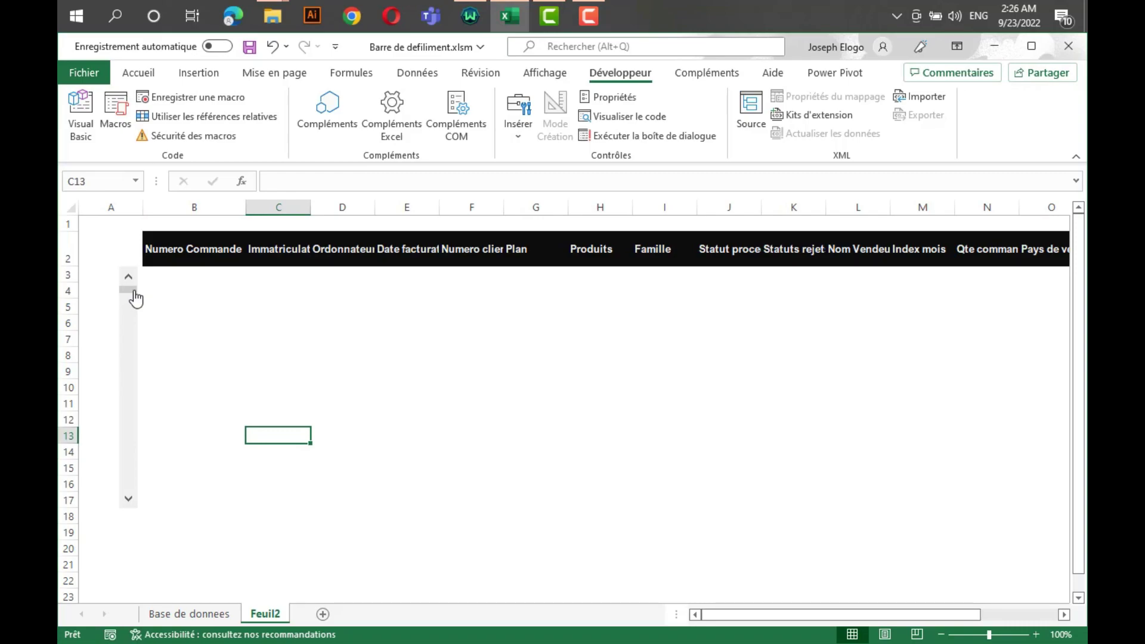
# Test the scroll bar's slider on Feuil2 and check the first and last record numbers in column A of Base de donnees.
pyautogui.moveTo(136, 300); pyautogui.dragTo(124, 462)
pyautogui.moveTo(161, 277); pyautogui.dragTo(674, 307)
pyautogui.moveTo(170, 306); pyautogui.dragTo(471, 306)
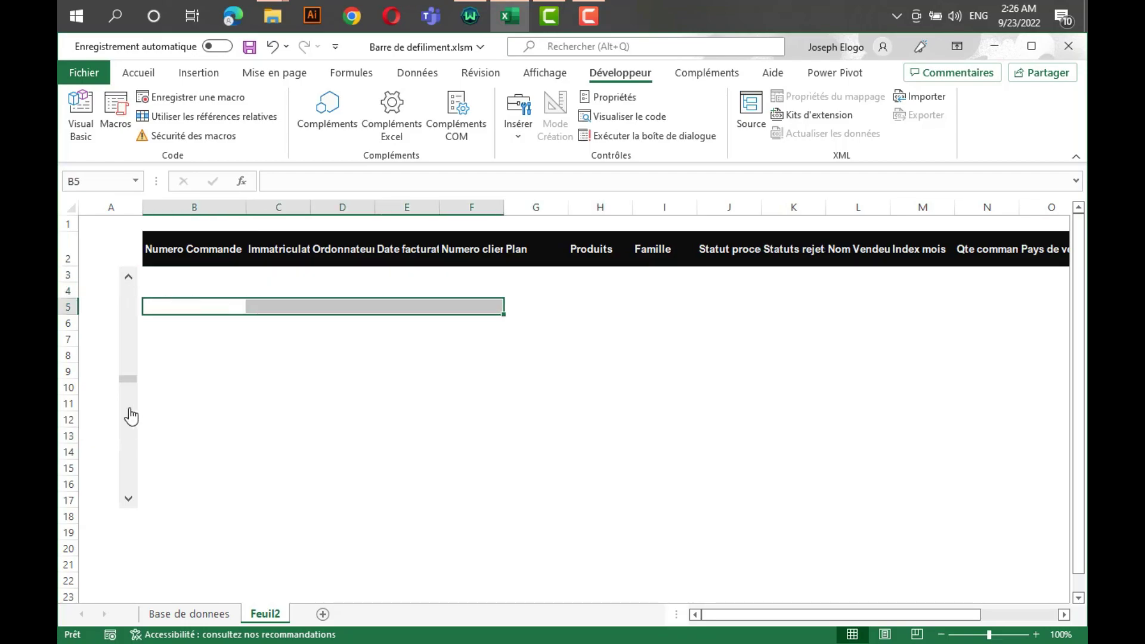
pyautogui.moveTo(127, 380); pyautogui.dragTo(129, 328)
pyautogui.click(189, 614)
pyautogui.click(102, 372)
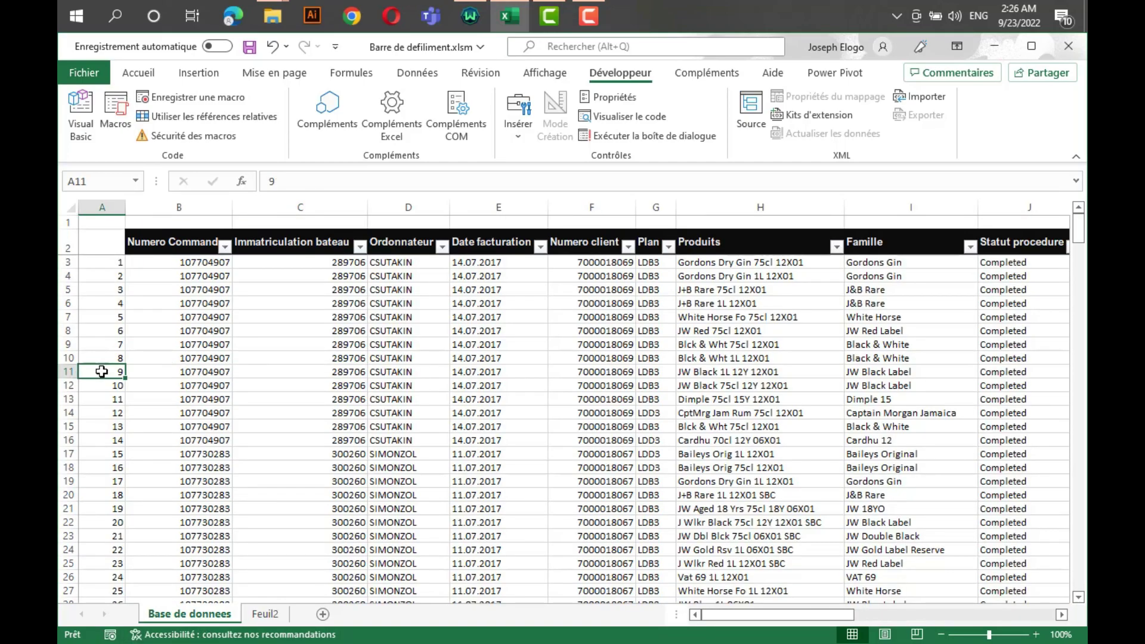
pyautogui.hotkey('ctrl', 'Down')
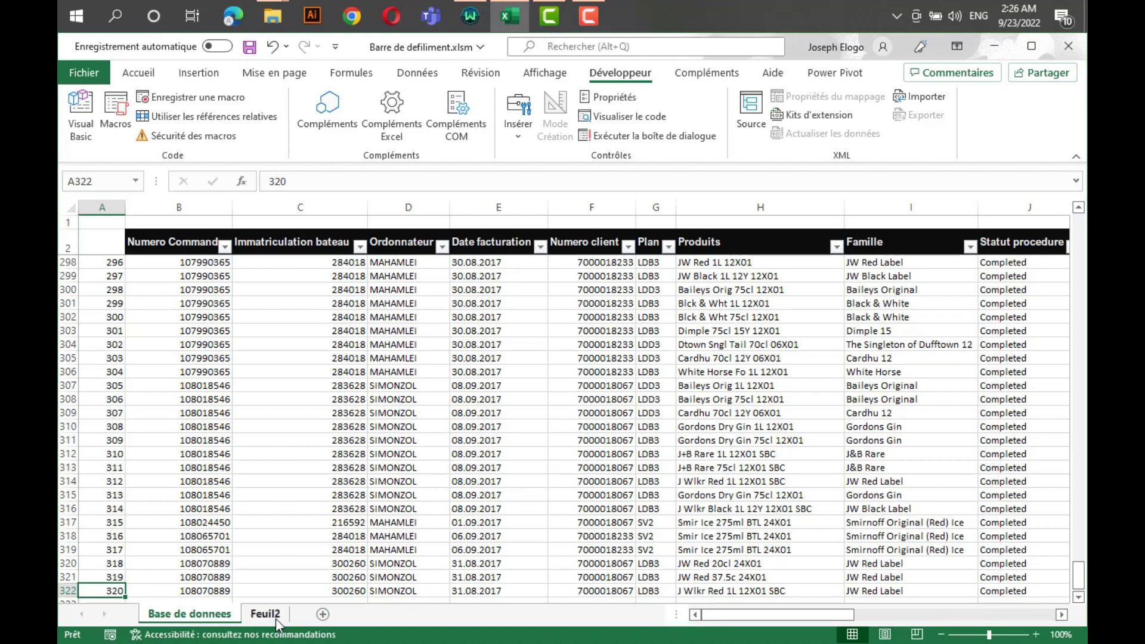
pyautogui.hotkey('ctrl', 'Up')
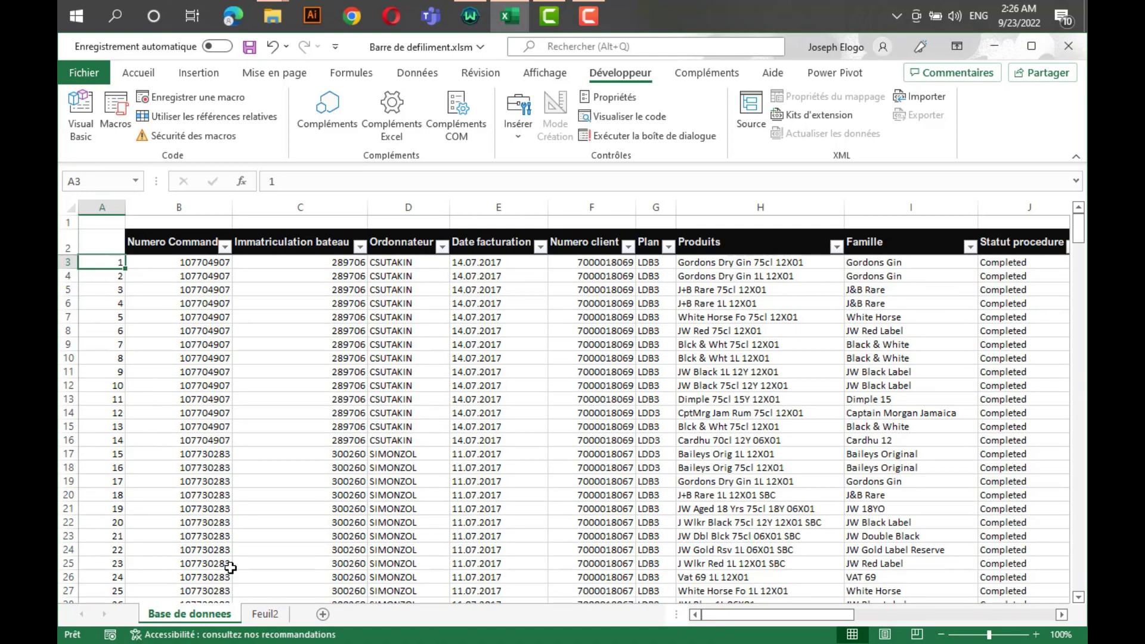
pyautogui.click(267, 615)
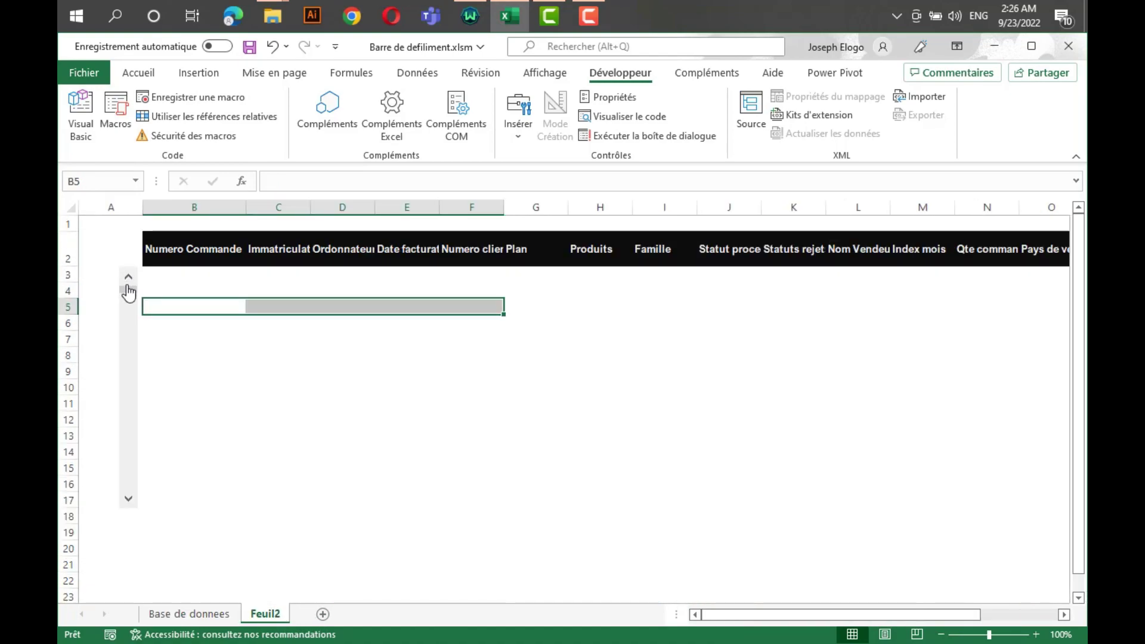
pyautogui.moveTo(129, 290)
pyautogui.mouseDown()
pyautogui.moveTo(127, 340)
pyautogui.moveTo(132, 289)
pyautogui.mouseUp()
pyautogui.click(175, 332)
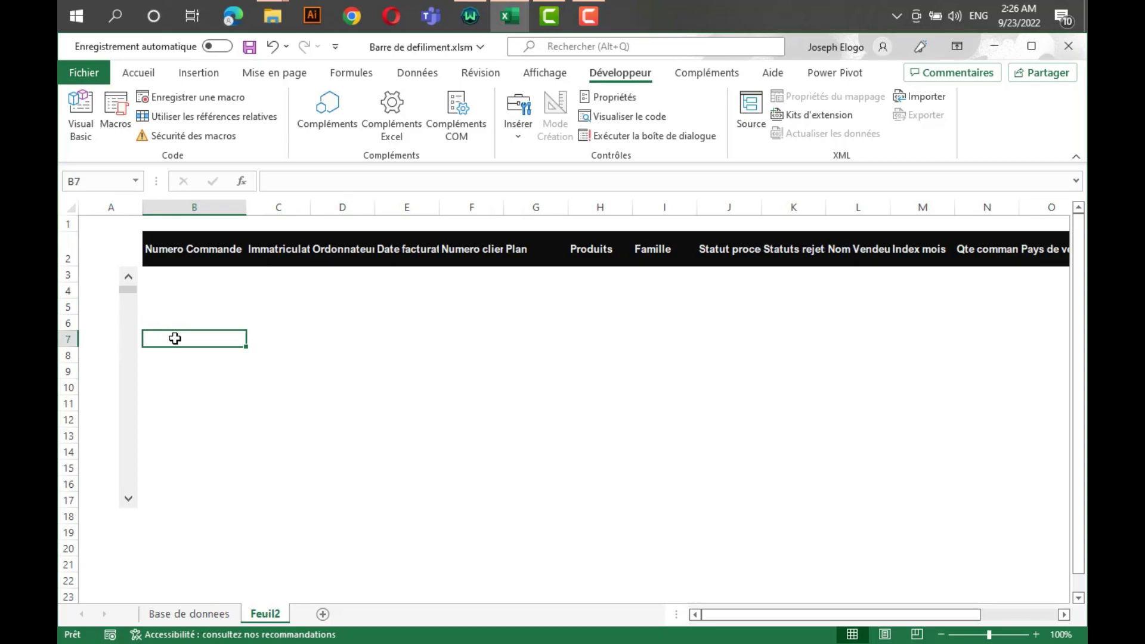
# Link the scroll bar to cell $A$2 in its control format settings.
pyautogui.rightClick(129, 333)
pyautogui.click(202, 477)
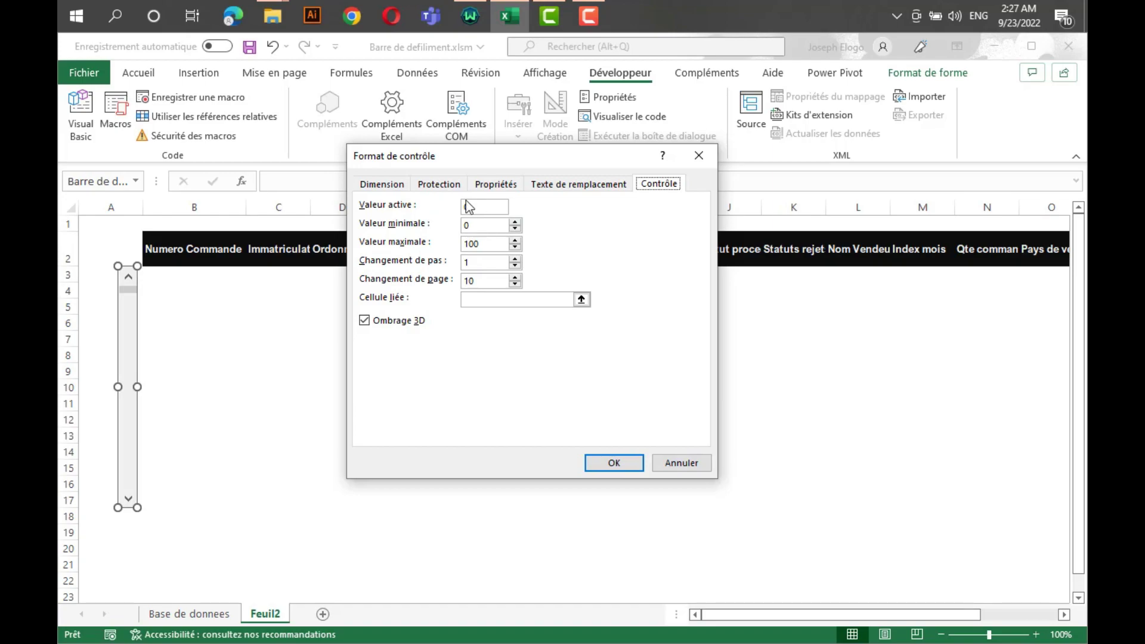
pyautogui.click(581, 299)
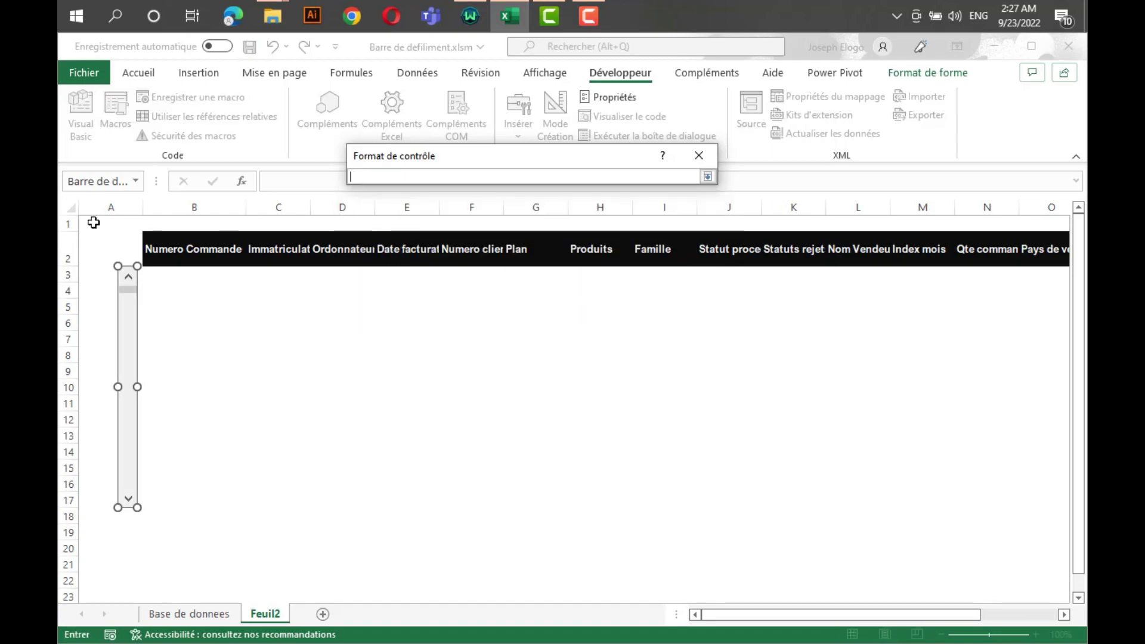
pyautogui.click(95, 247)
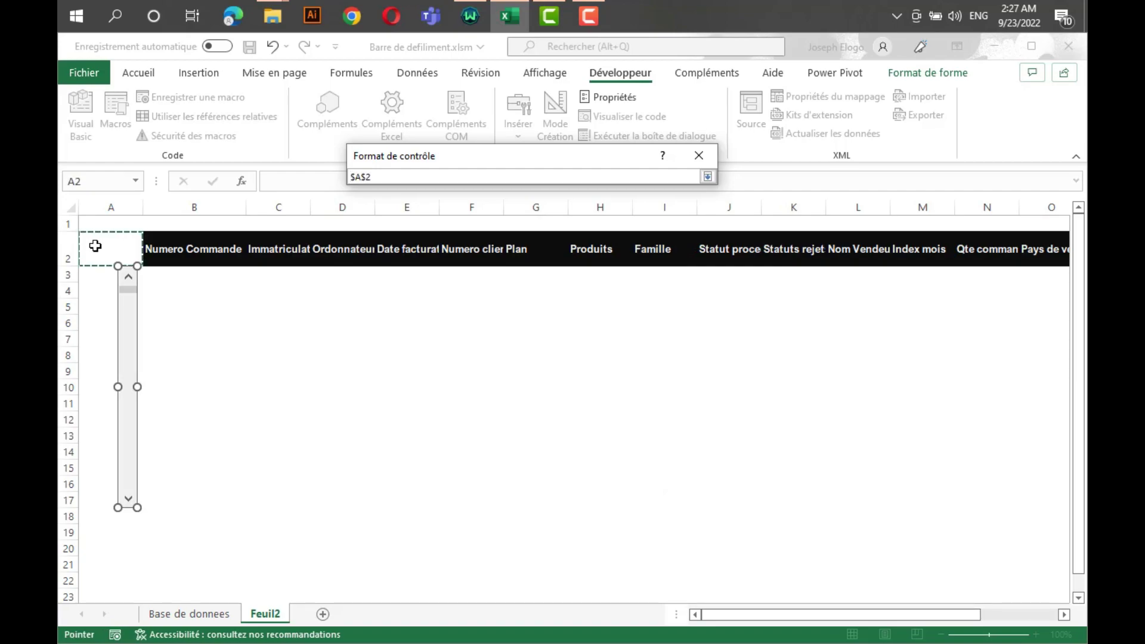
pyautogui.click(708, 176)
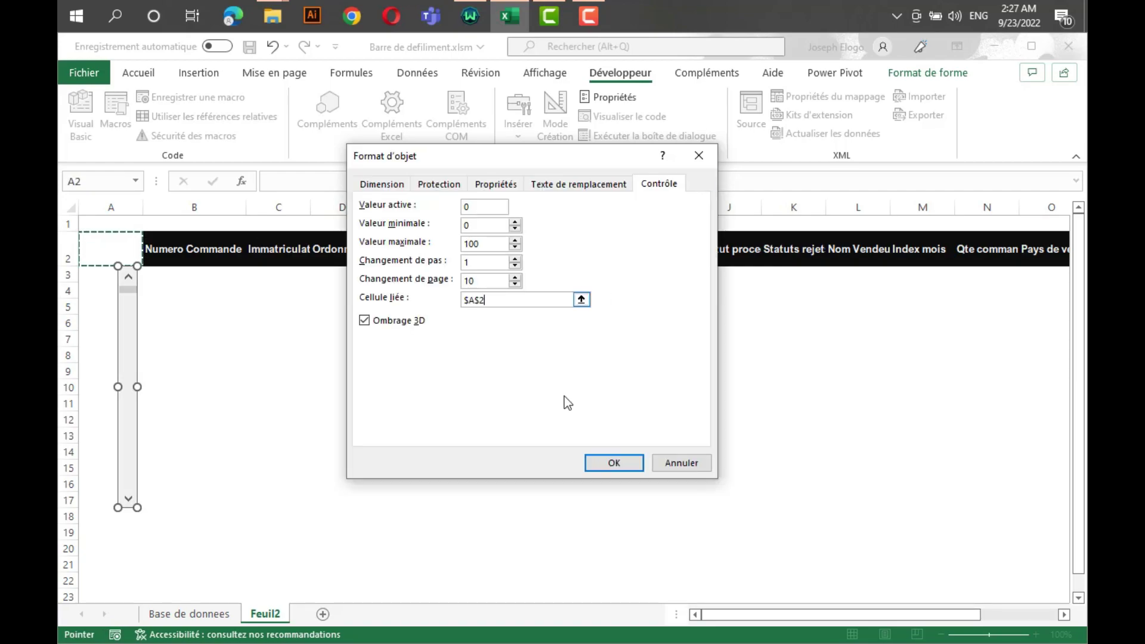
pyautogui.click(614, 464)
pyautogui.click(329, 387)
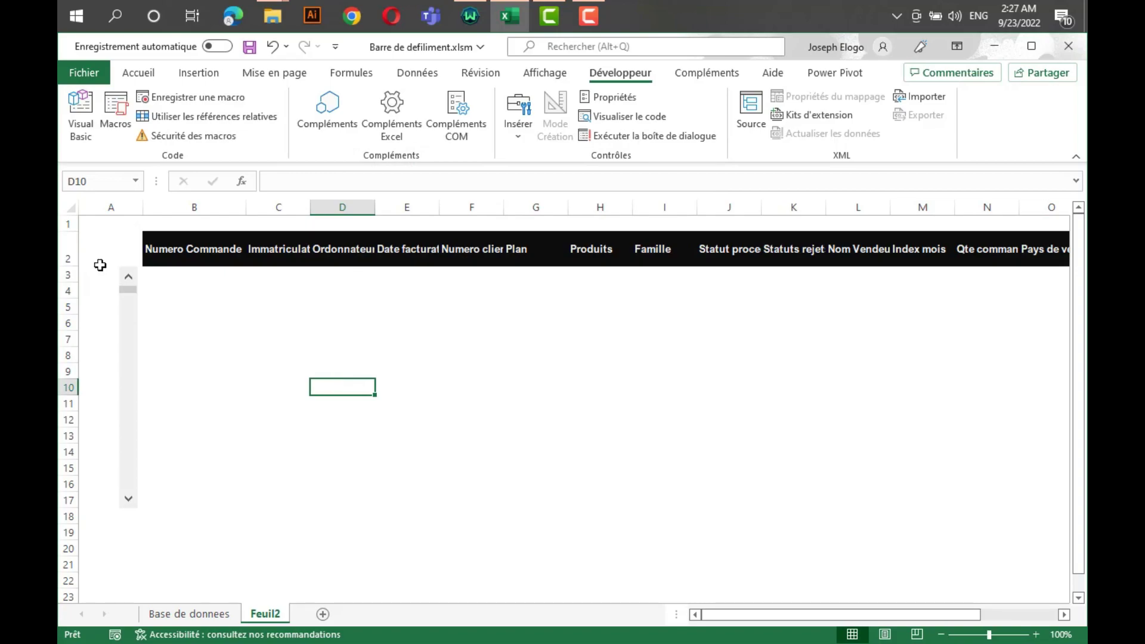
# Test the scroll bar's slider against the linked cell A2 and return it to its minimum position.
pyautogui.click(94, 260)
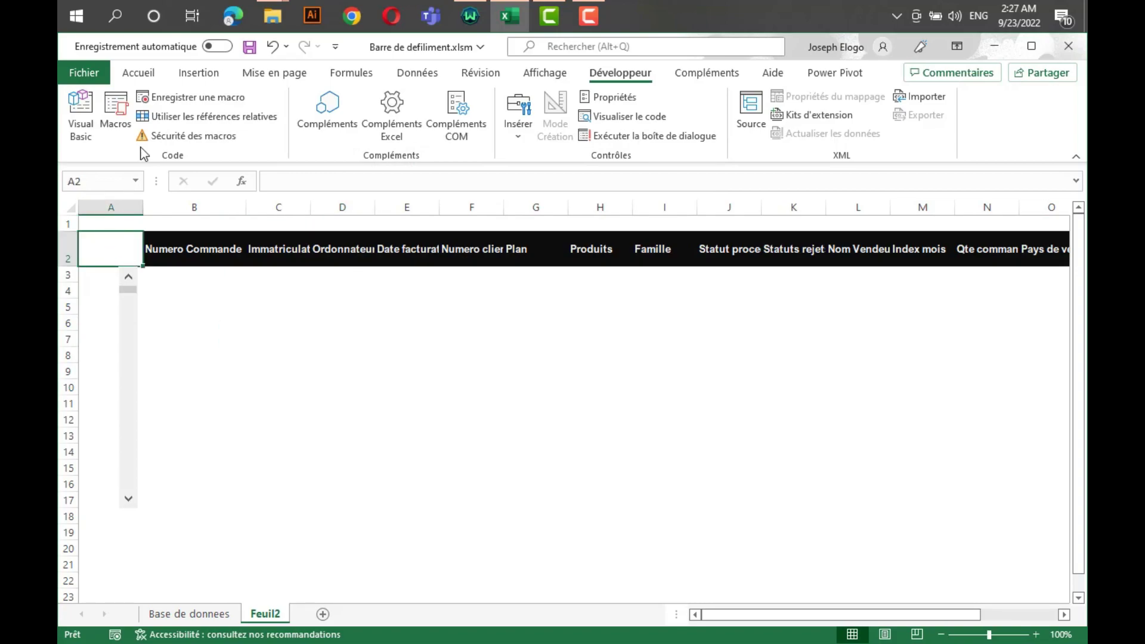
pyautogui.click(137, 77)
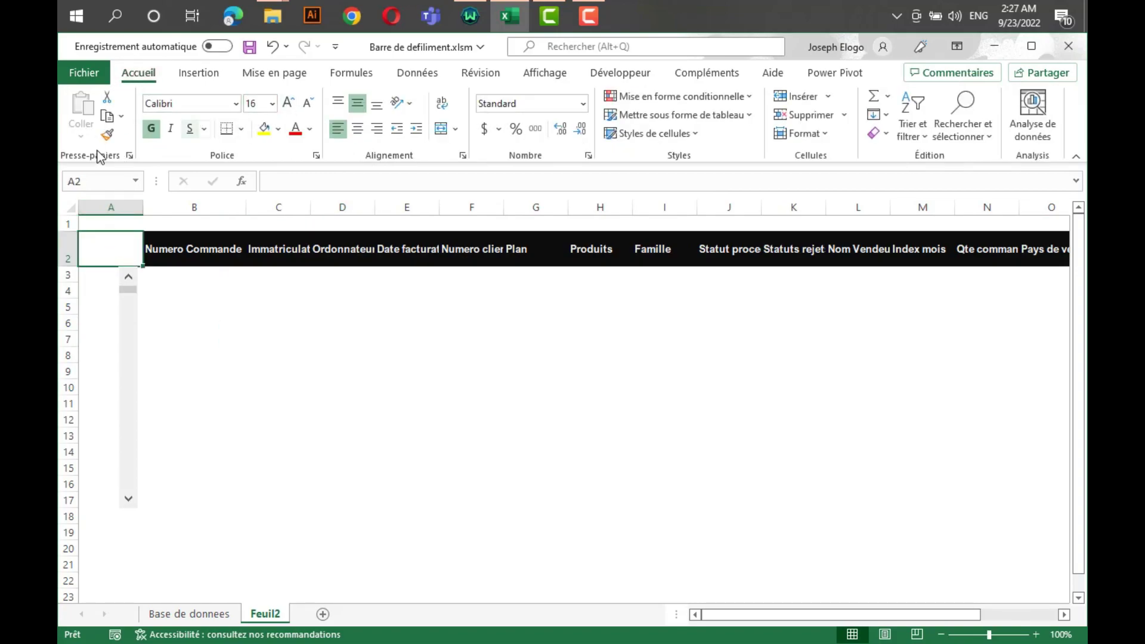
pyautogui.click(274, 366)
pyautogui.click(128, 326)
pyautogui.moveTo(128, 325)
pyautogui.mouseDown()
pyautogui.moveTo(132, 500)
pyautogui.moveTo(133, 274)
pyautogui.moveTo(132, 308)
pyautogui.mouseUp()
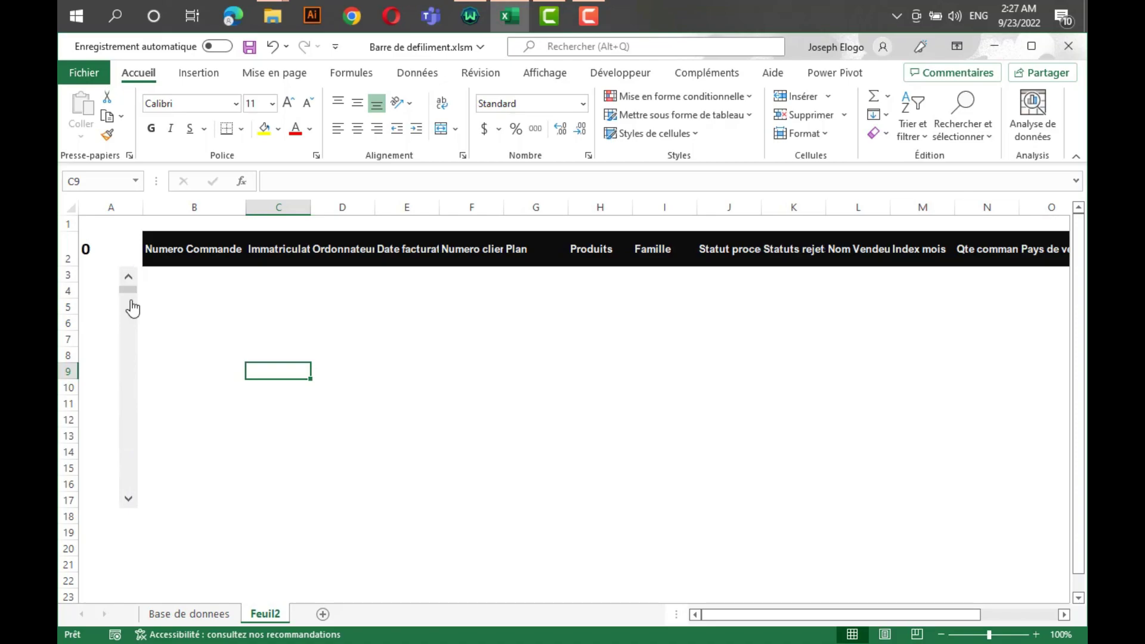
# Compare the numbering area A3:A17 on Feuil2 with the record numbers in column A of Base de donnees.
pyautogui.click(168, 295)
pyautogui.click(171, 273)
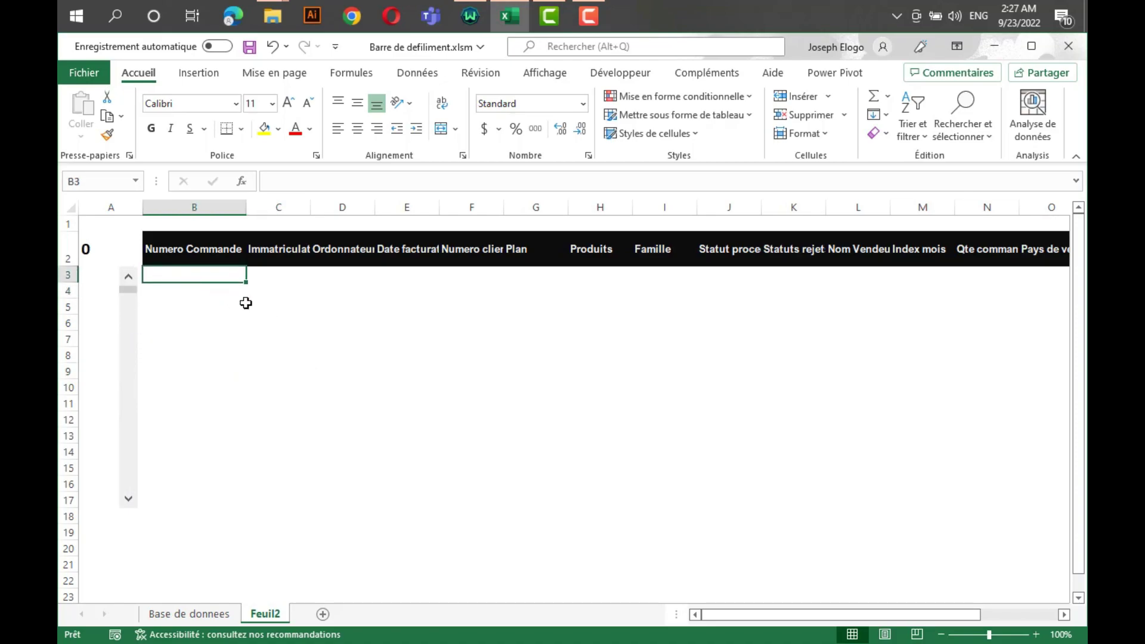
pyautogui.click(92, 248)
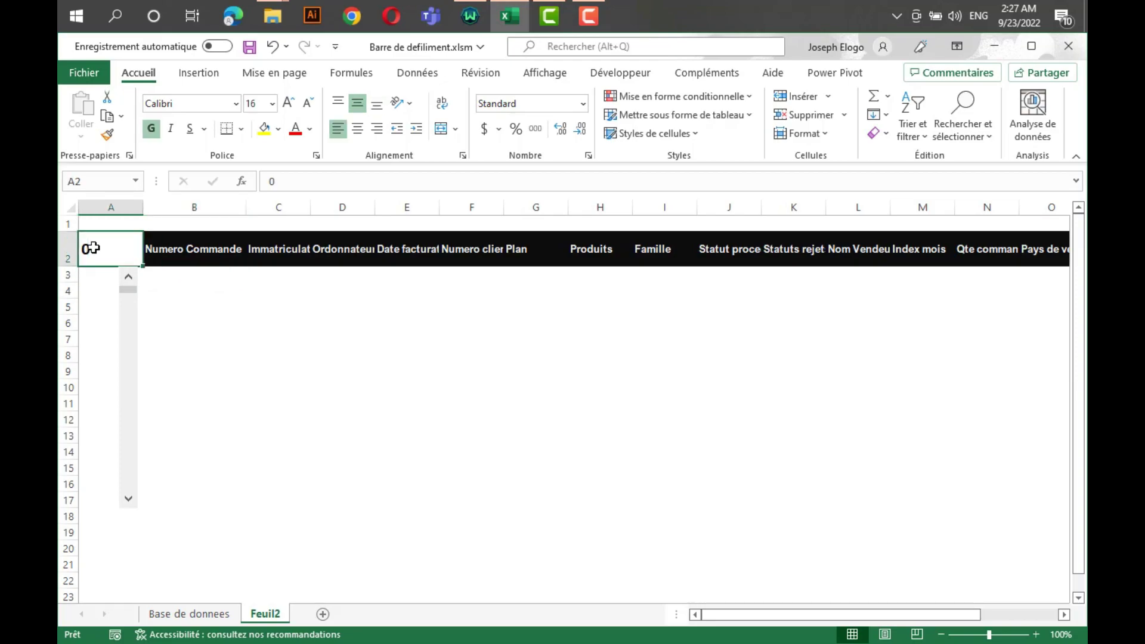
pyautogui.click(212, 284)
pyautogui.moveTo(95, 271); pyautogui.dragTo(95, 504)
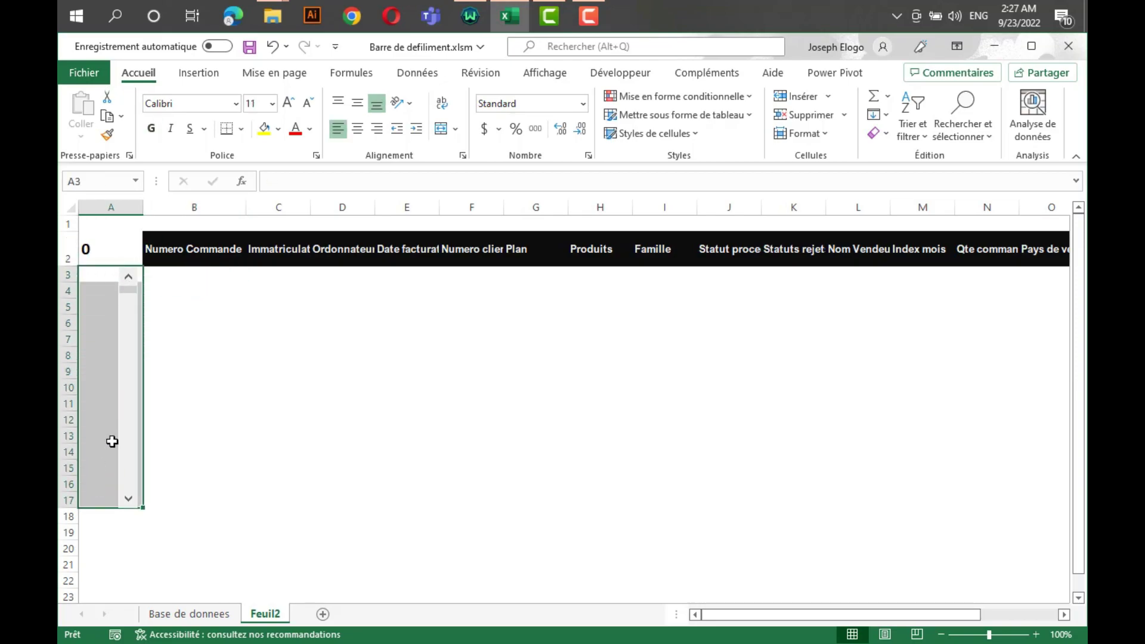
pyautogui.click(241, 371)
pyautogui.click(189, 614)
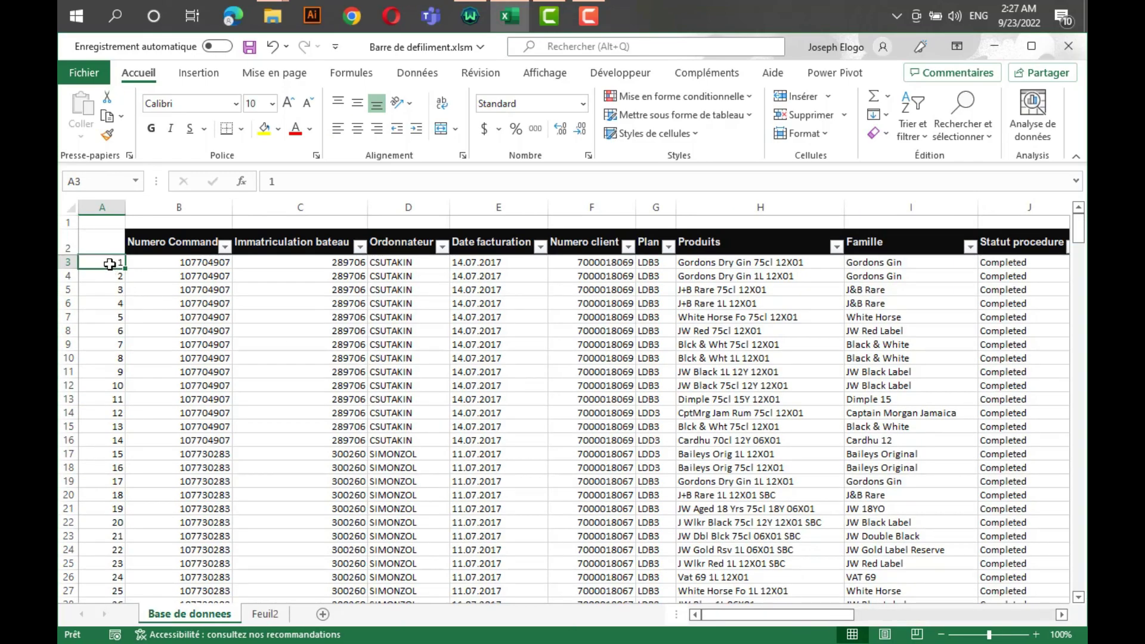
pyautogui.click(110, 210)
pyautogui.click(110, 261)
pyautogui.click(278, 616)
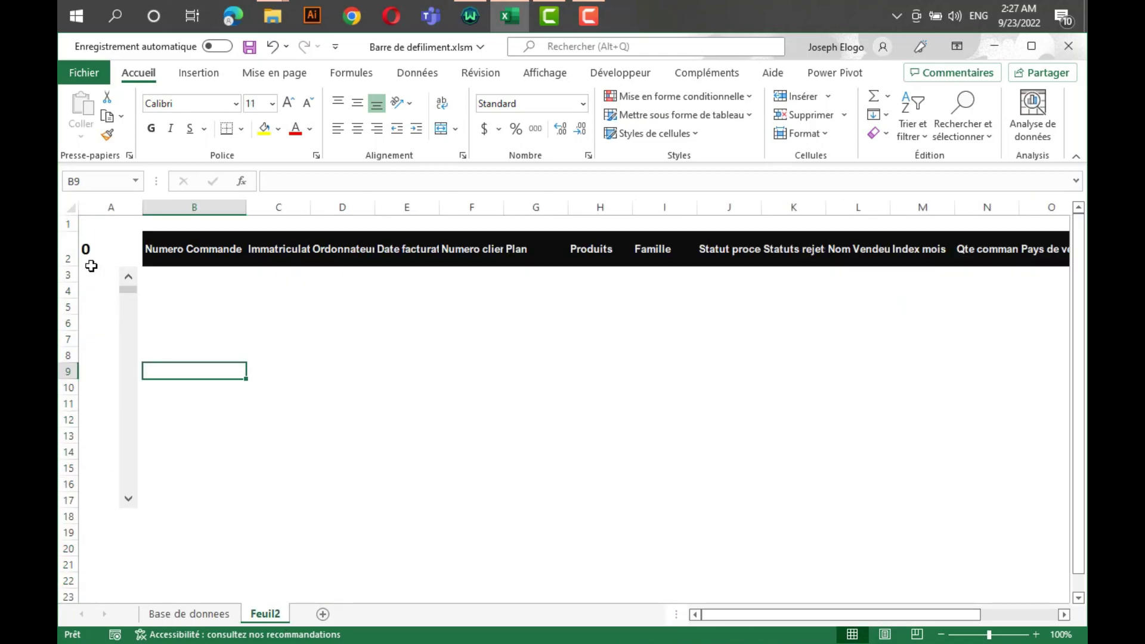
# Enter the formula =A2+1 in cell A3 of Feuil2.
pyautogui.click(90, 277)
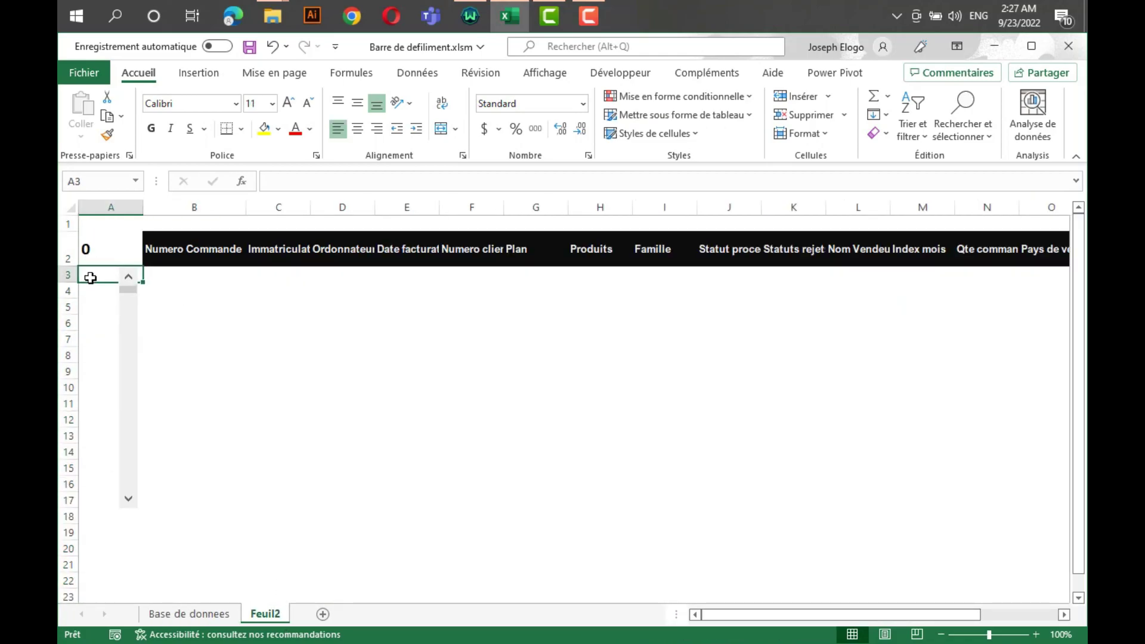
pyautogui.write('=')
pyautogui.click(115, 248)
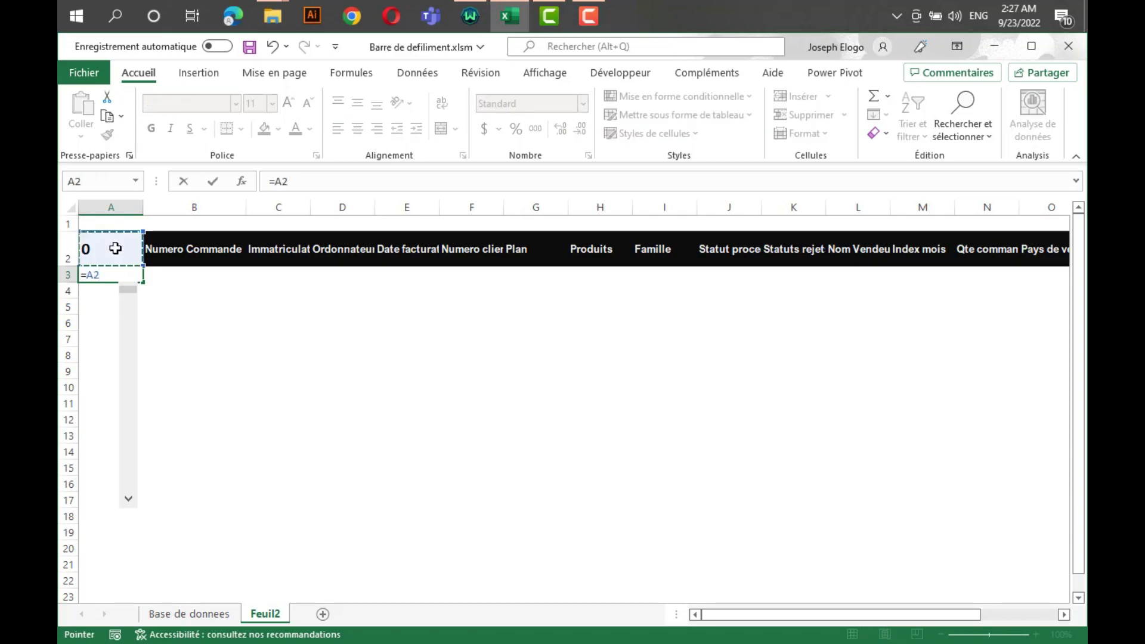
pyautogui.write('+1')
pyautogui.press('Return')
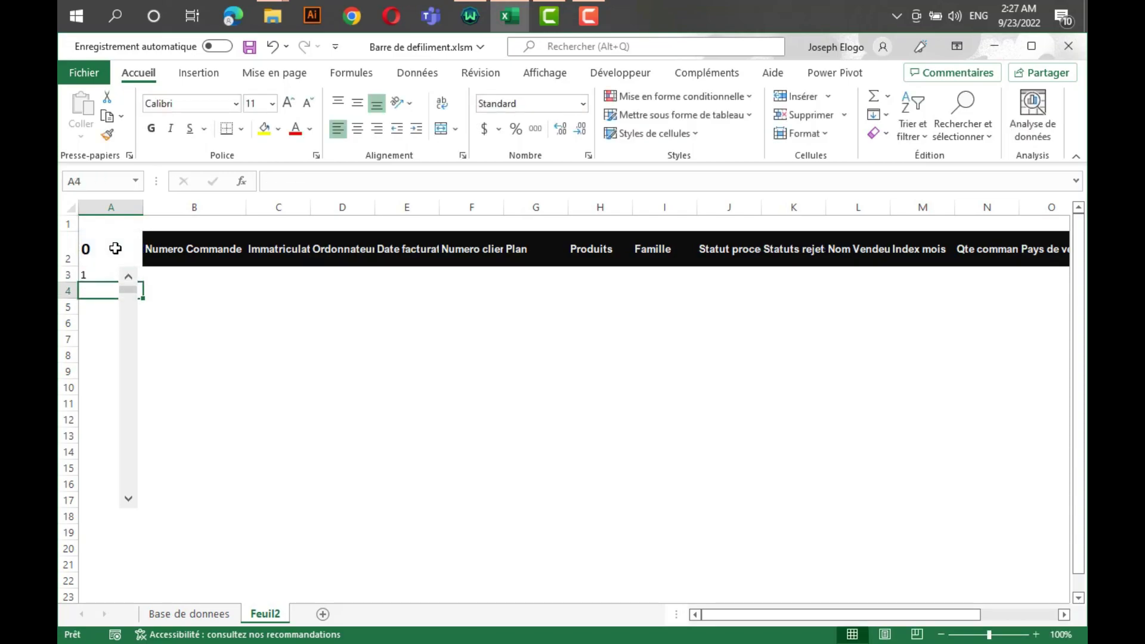
# Test how A3 follows the scroll bar on Feuil2 and compare it with the record numbering in Base de donnees.
pyautogui.click(254, 318)
pyautogui.click(175, 278)
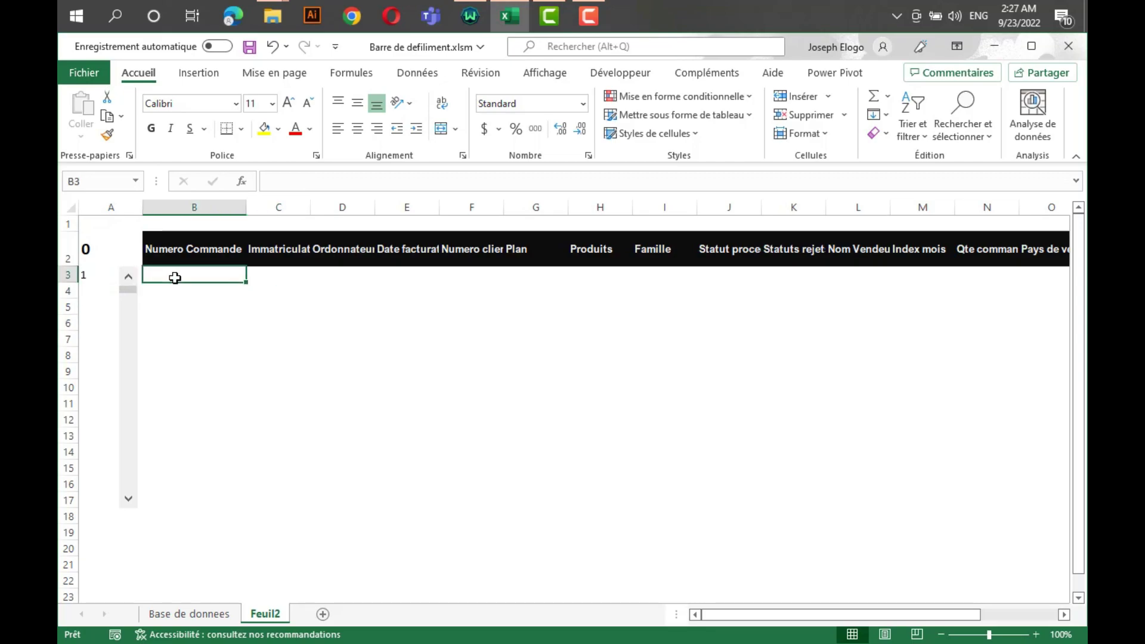
pyautogui.click(94, 276)
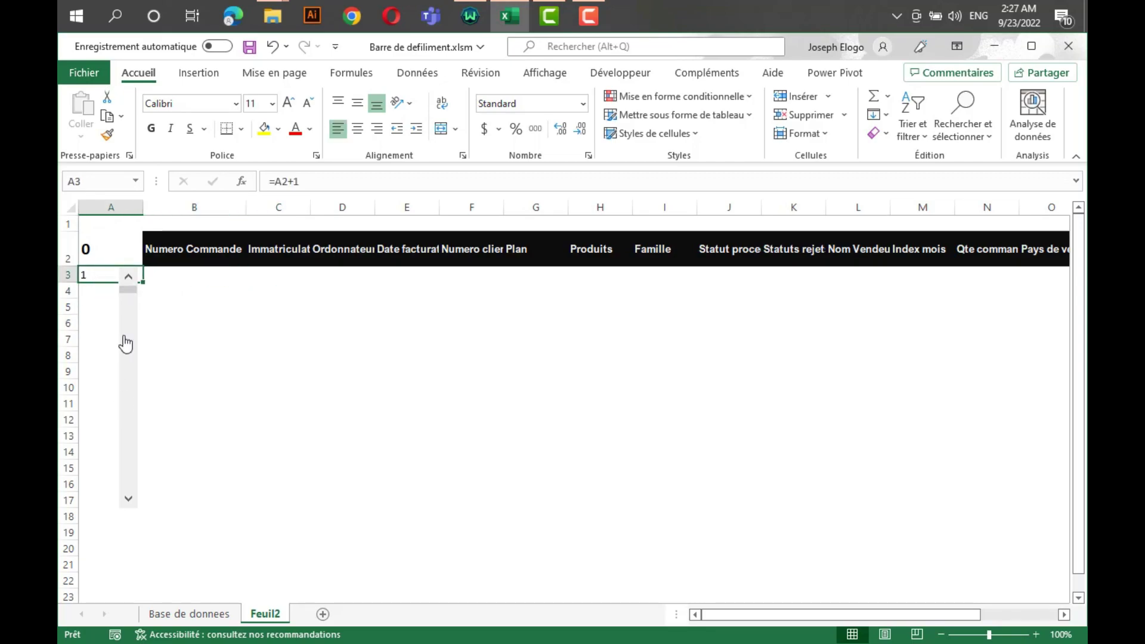
pyautogui.moveTo(130, 289); pyautogui.dragTo(146, 269)
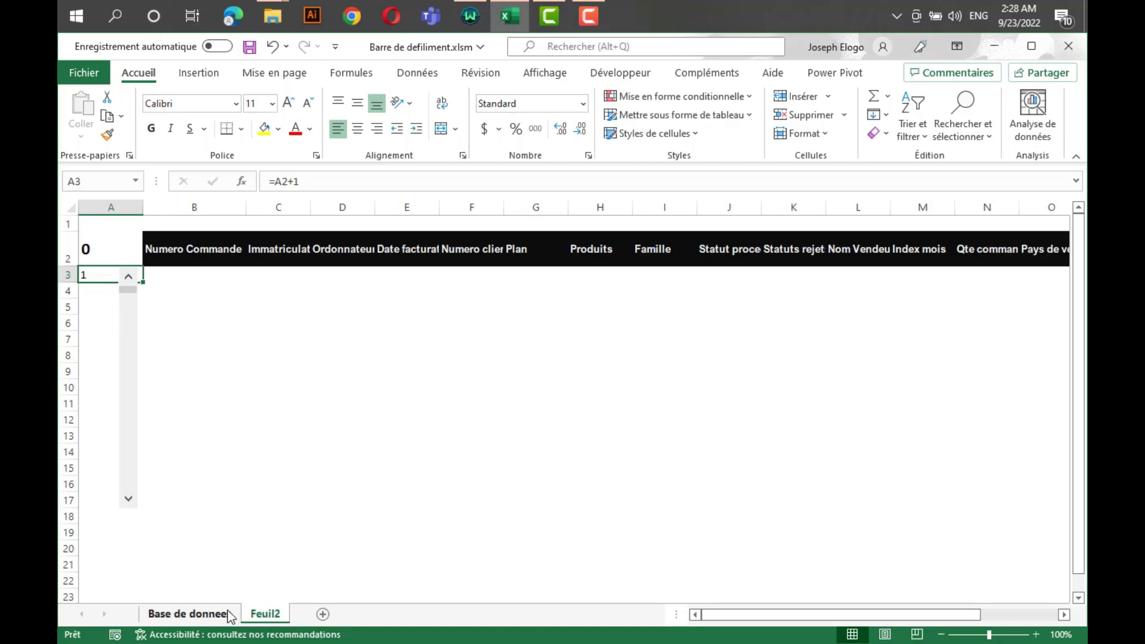
pyautogui.click(229, 615)
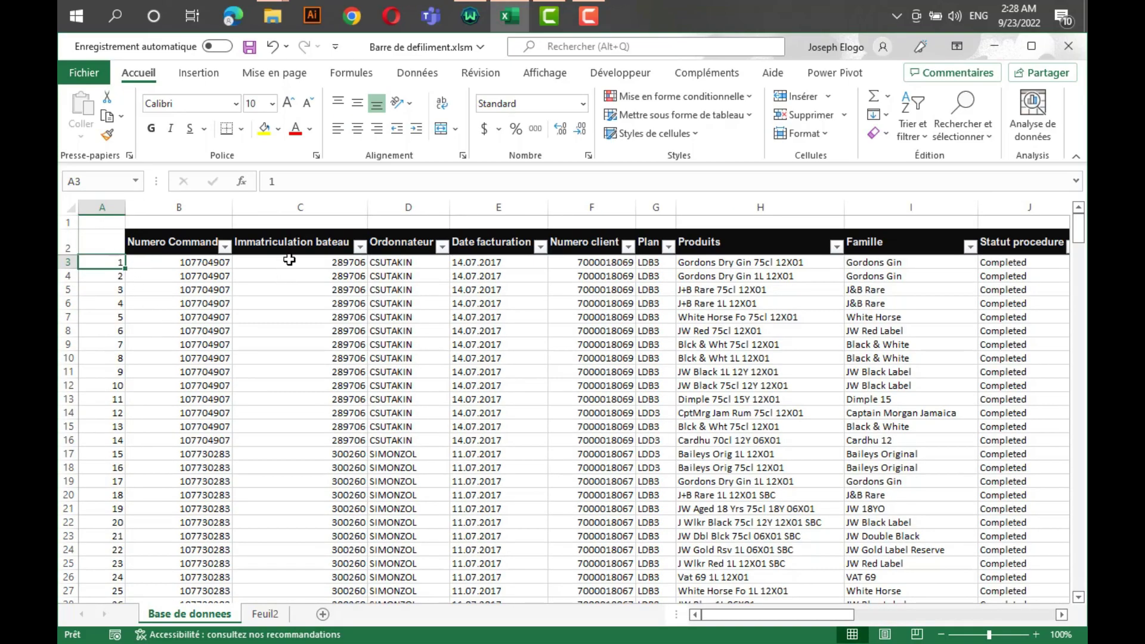
pyautogui.click(279, 614)
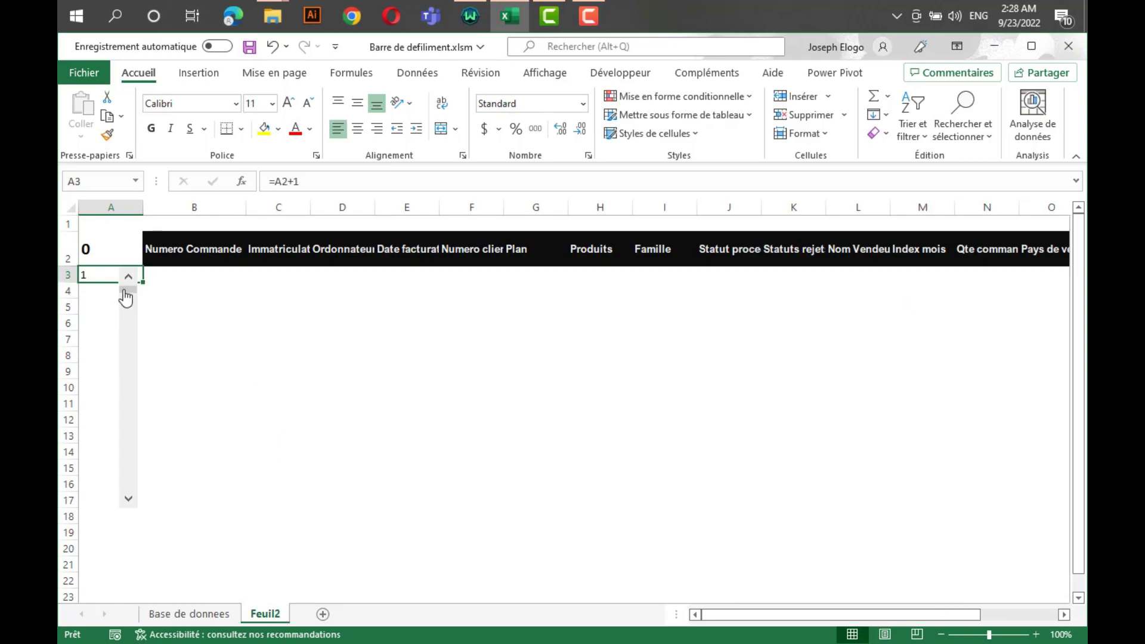
# Fill the formula from A3 down to A17 to number all the rows beside the scroll bar.
pyautogui.moveTo(93, 291); pyautogui.dragTo(92, 490)
pyautogui.click(90, 274)
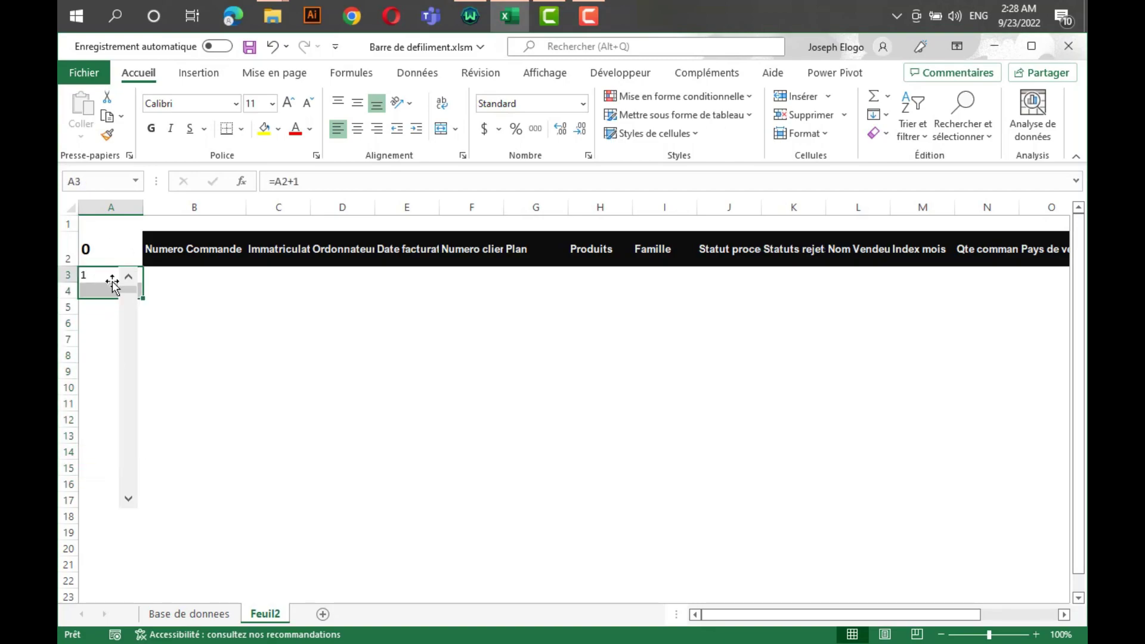
pyautogui.moveTo(145, 285); pyautogui.dragTo(128, 504)
pyautogui.click(260, 477)
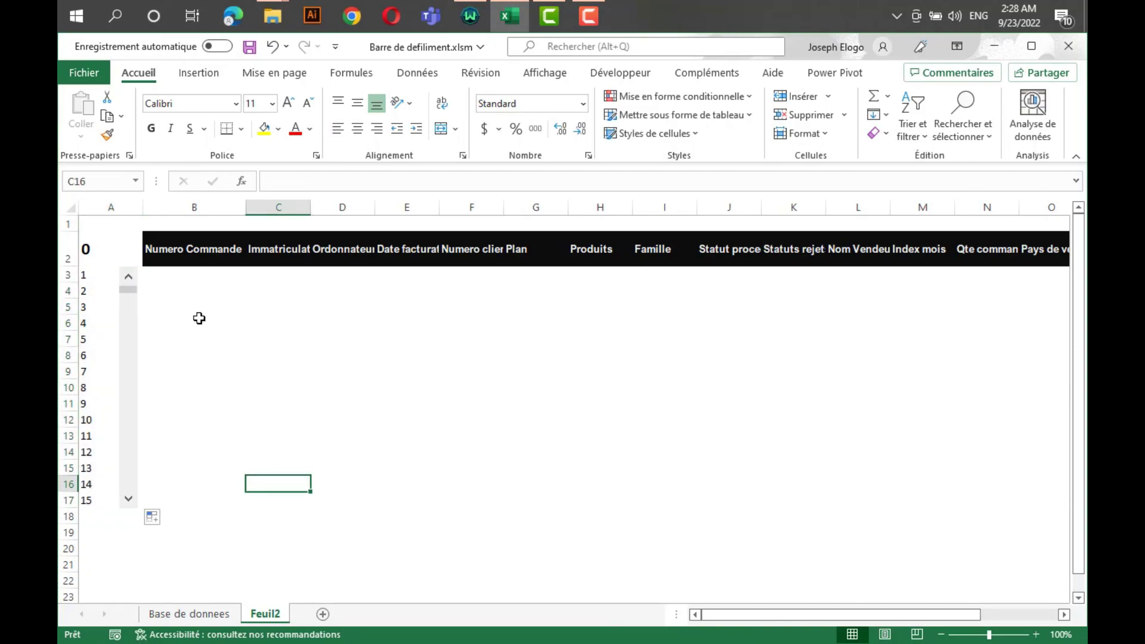
# Nudge the scroll bar slightly to the right within column A.
pyautogui.click(171, 276)
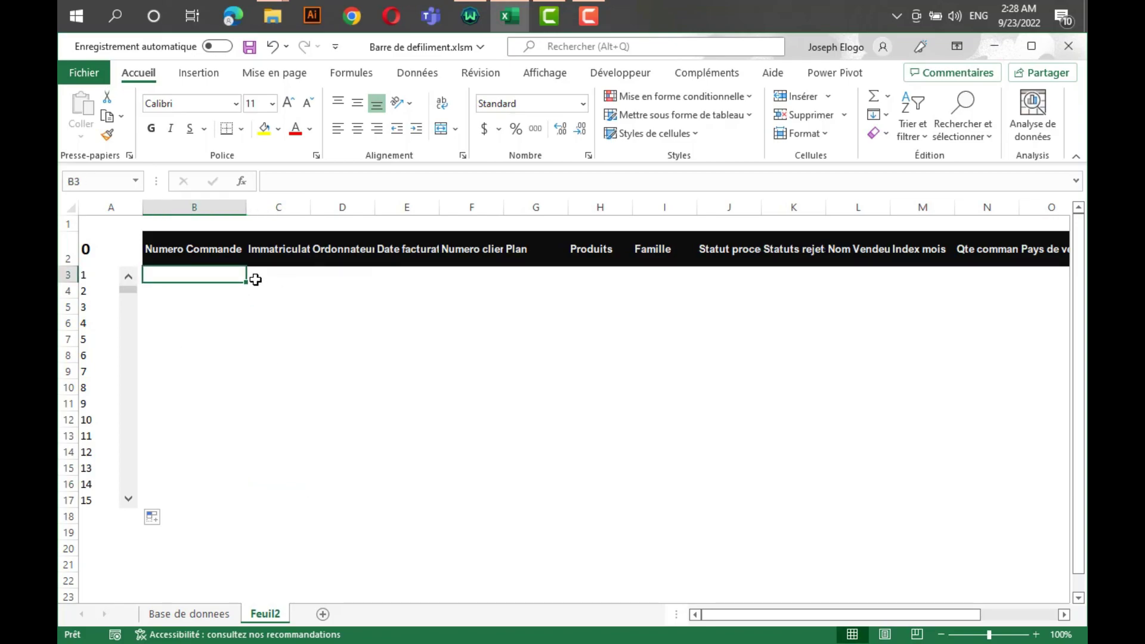
pyautogui.keyDown('ctrl'); pyautogui.click(132, 343); pyautogui.keyUp('ctrl')
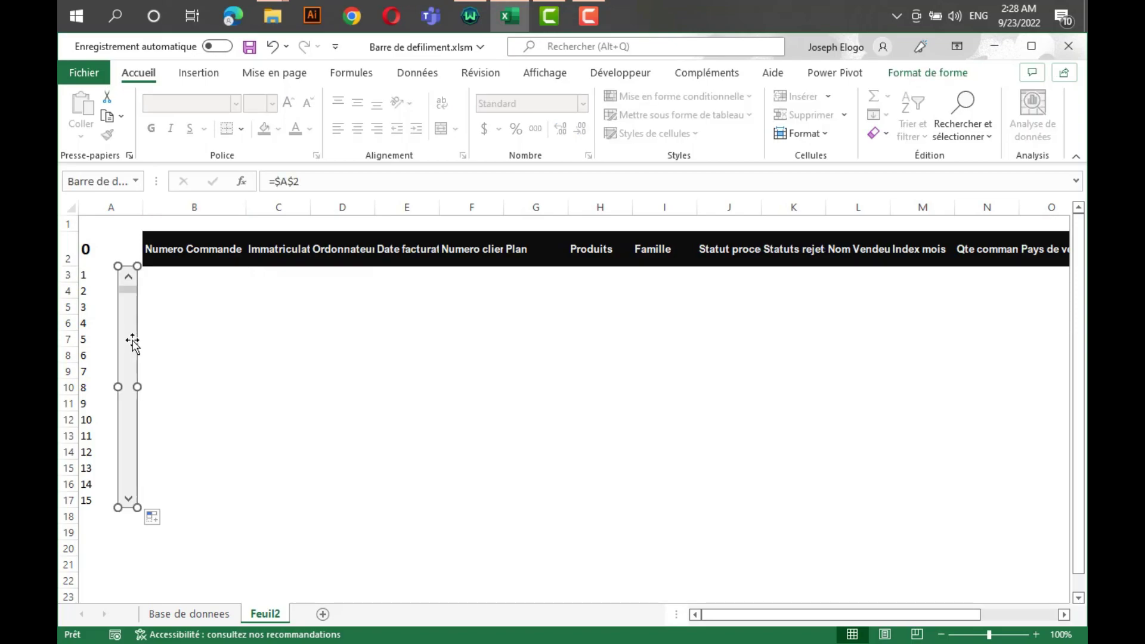
pyautogui.click(197, 293)
pyautogui.click(238, 336)
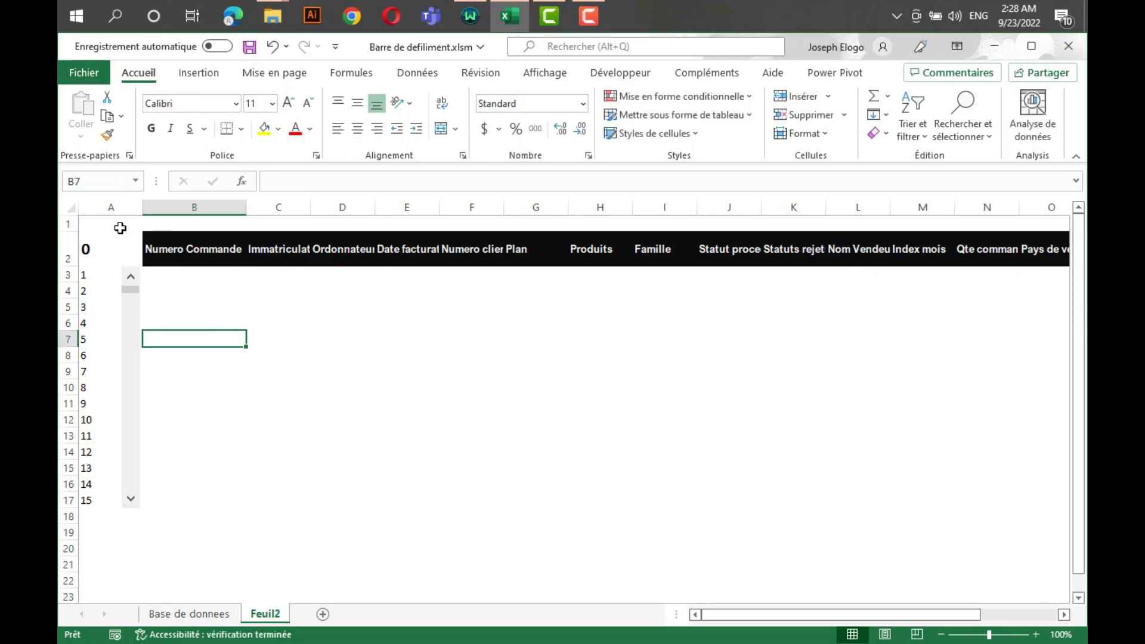
# Number the columns from 1 to 19 in row 1 across A1:S1 and centre these numbers.
pyautogui.click(113, 226)
pyautogui.write('1')
pyautogui.click(169, 224)
pyautogui.write('2')
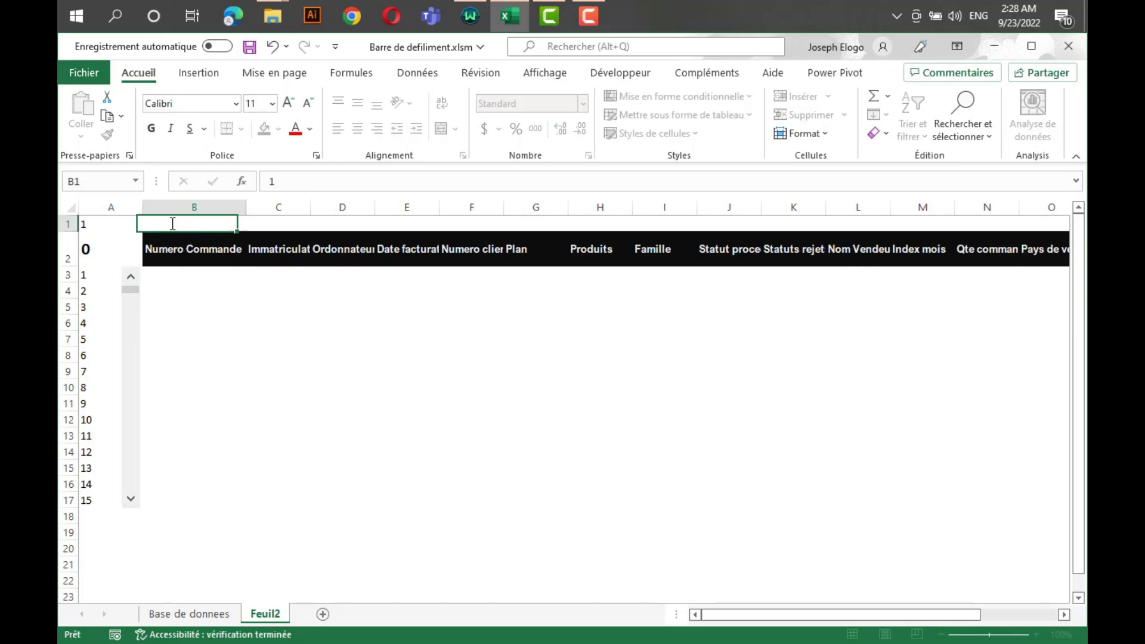
pyautogui.click(278, 304)
pyautogui.moveTo(111, 223); pyautogui.dragTo(957, 220)
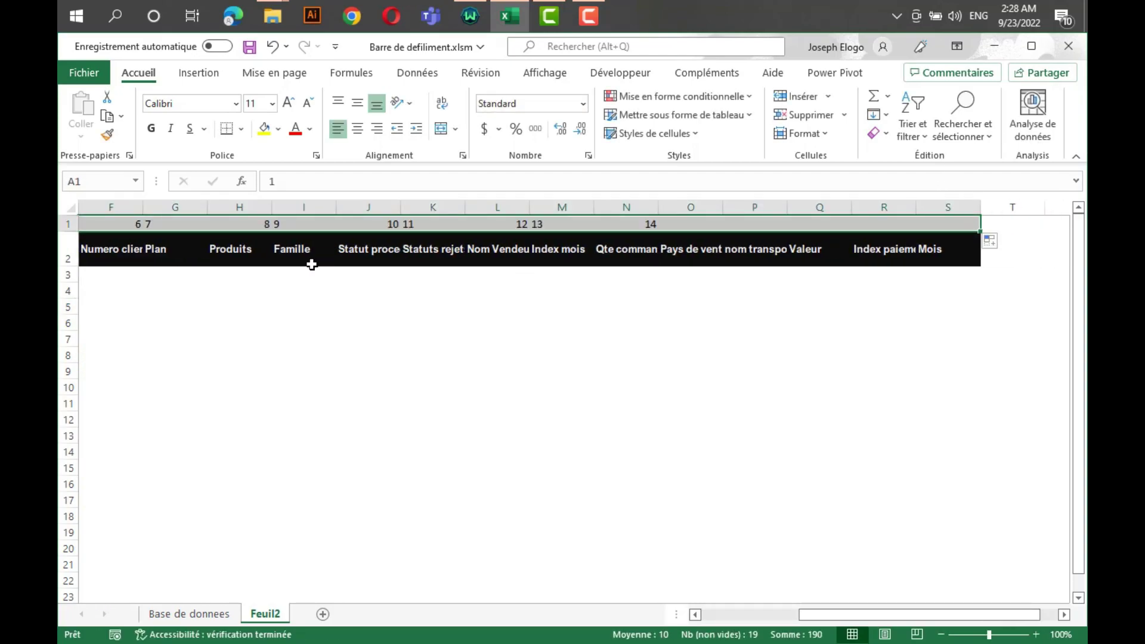
pyautogui.click(358, 128)
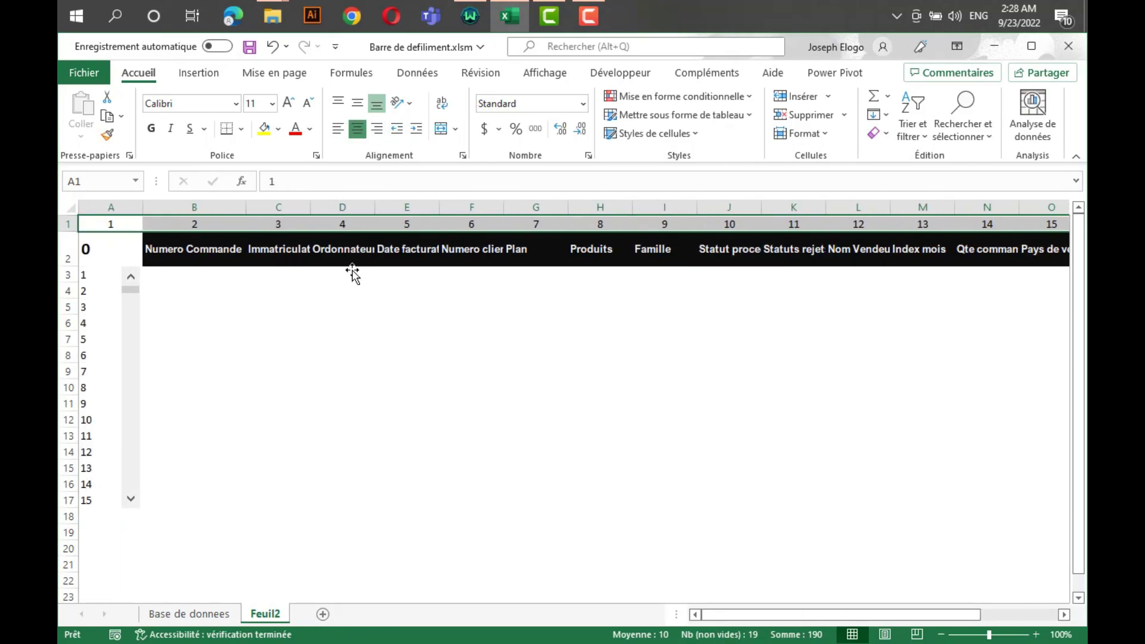
pyautogui.click(267, 402)
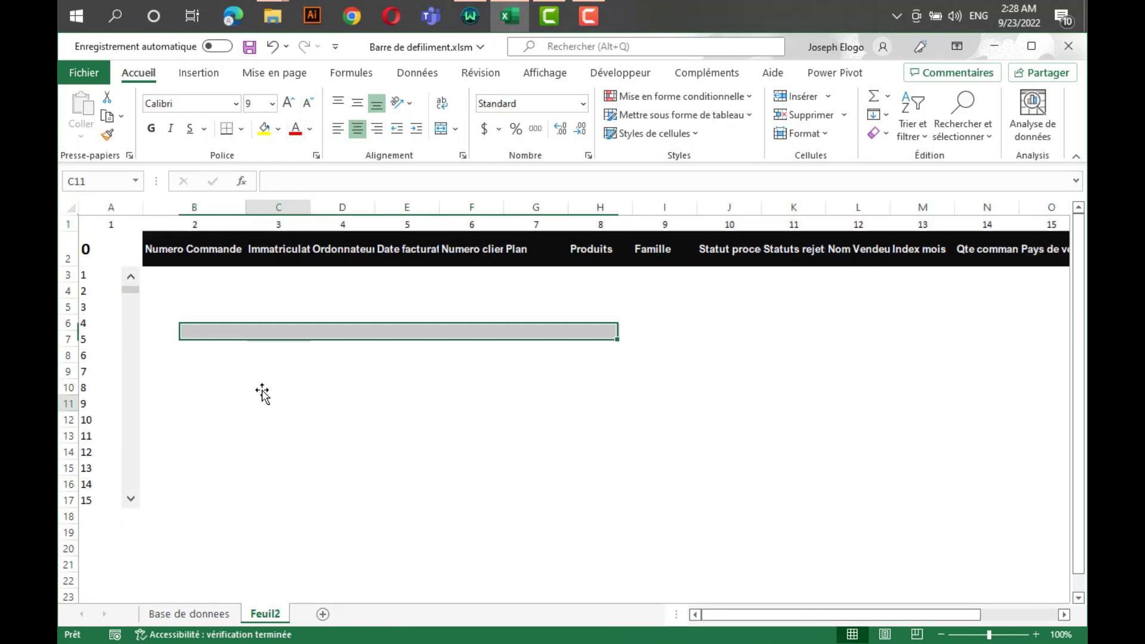
# Start a RECHERCHEV formula in B3 with the absolute reference $A$3 as the lookup value.
pyautogui.click(182, 280)
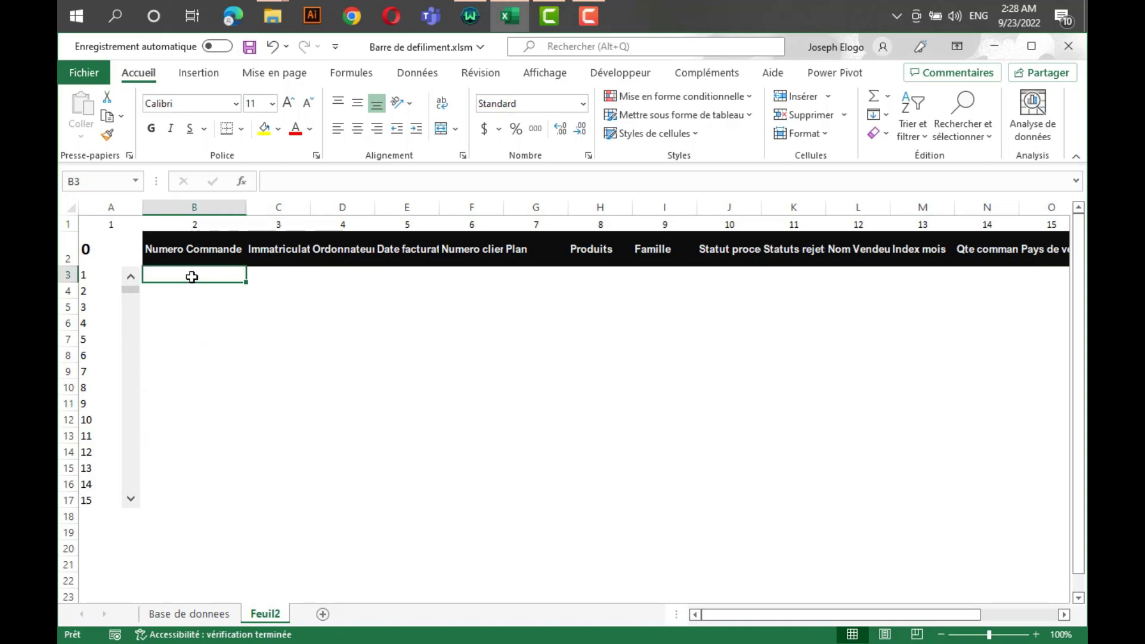
pyautogui.click(365, 180)
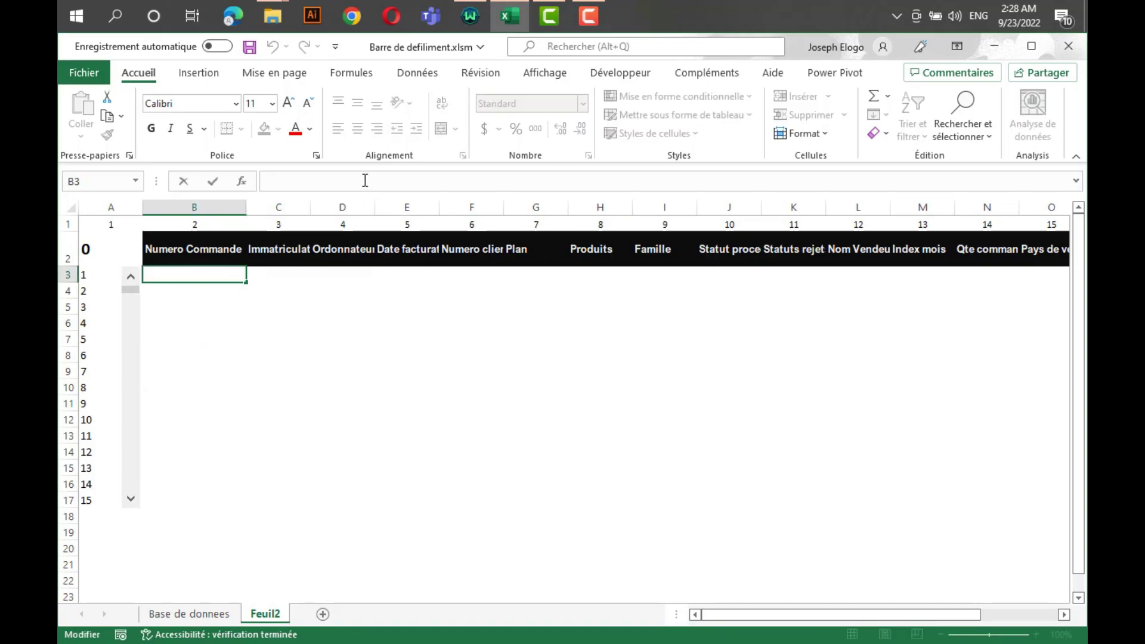
pyautogui.write('=recherc')
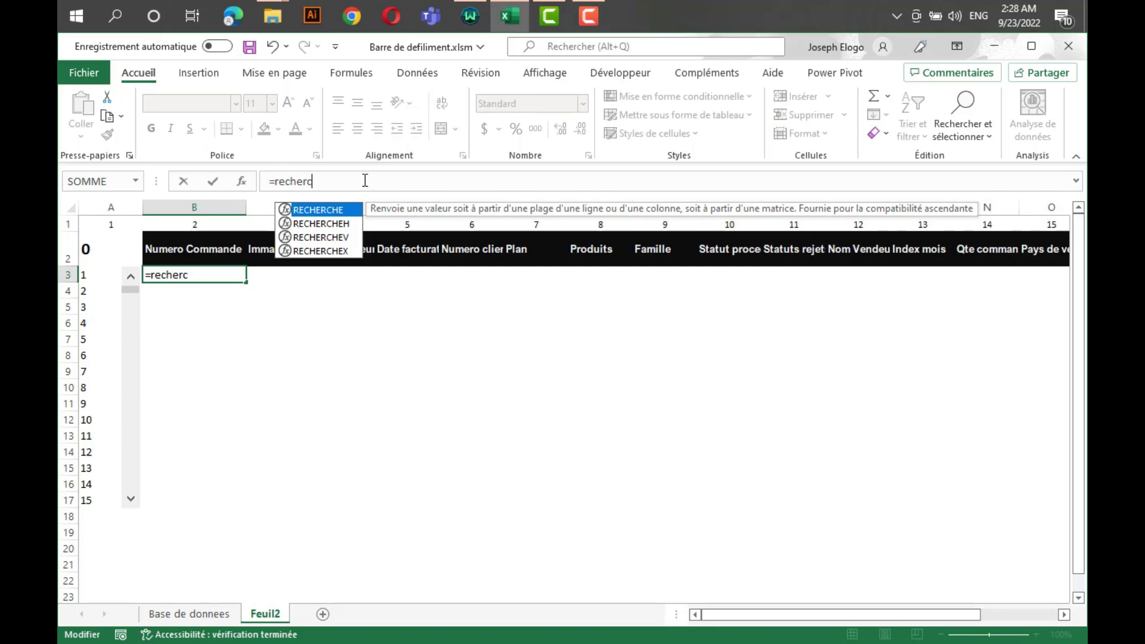
pyautogui.press('Down')
pyautogui.press('Down')
pyautogui.press('Tab')
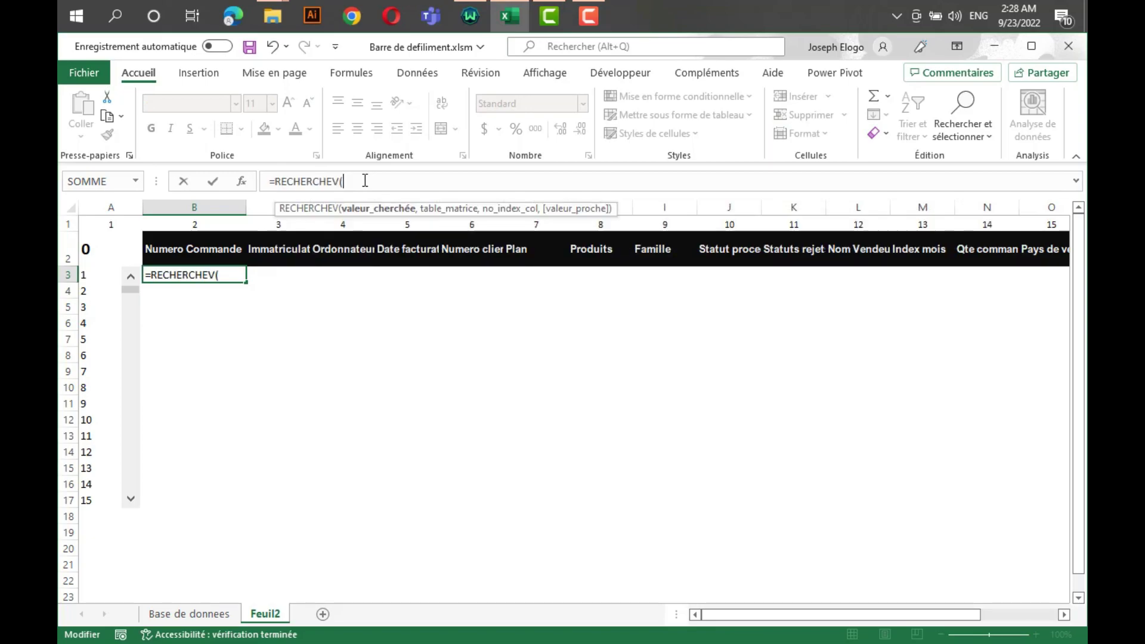
pyautogui.click(95, 273)
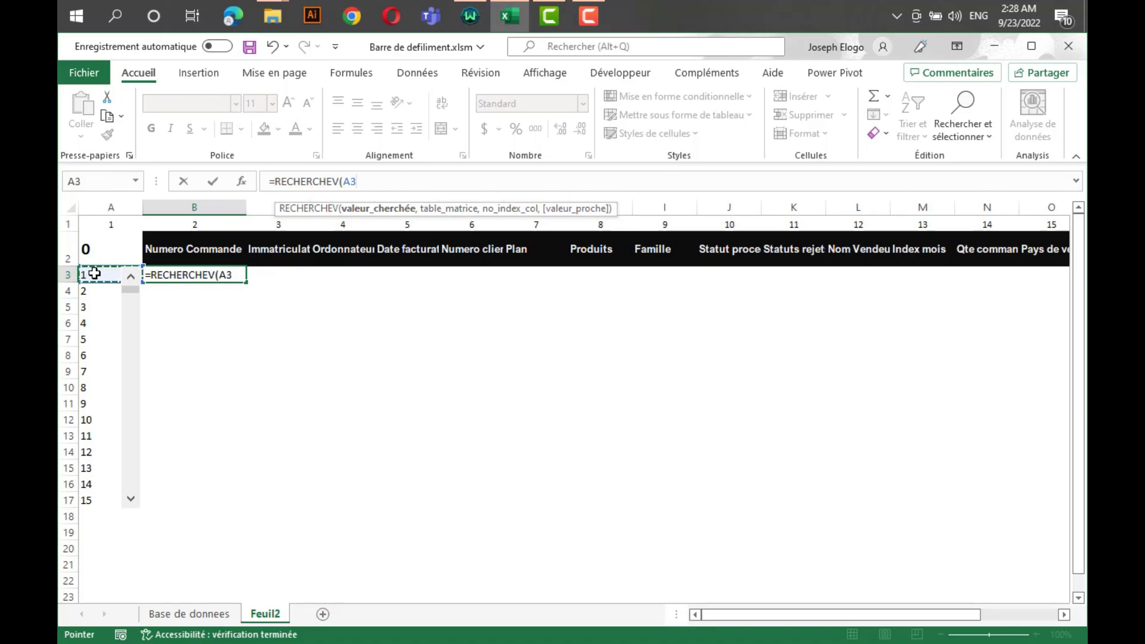
pyautogui.press('F4')
pyautogui.write(',')
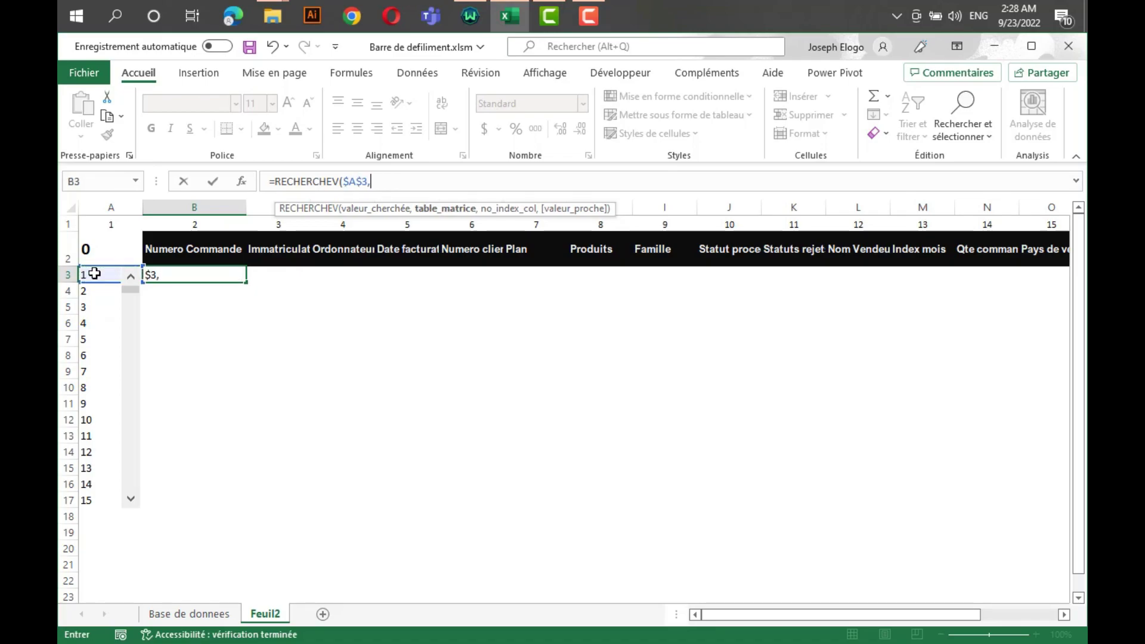
# Complete the B3 lookup with the named range Base, column index 2 and exact match 0.
pyautogui.press('F3')
pyautogui.doubleClick(445, 280)
pyautogui.write(',2')
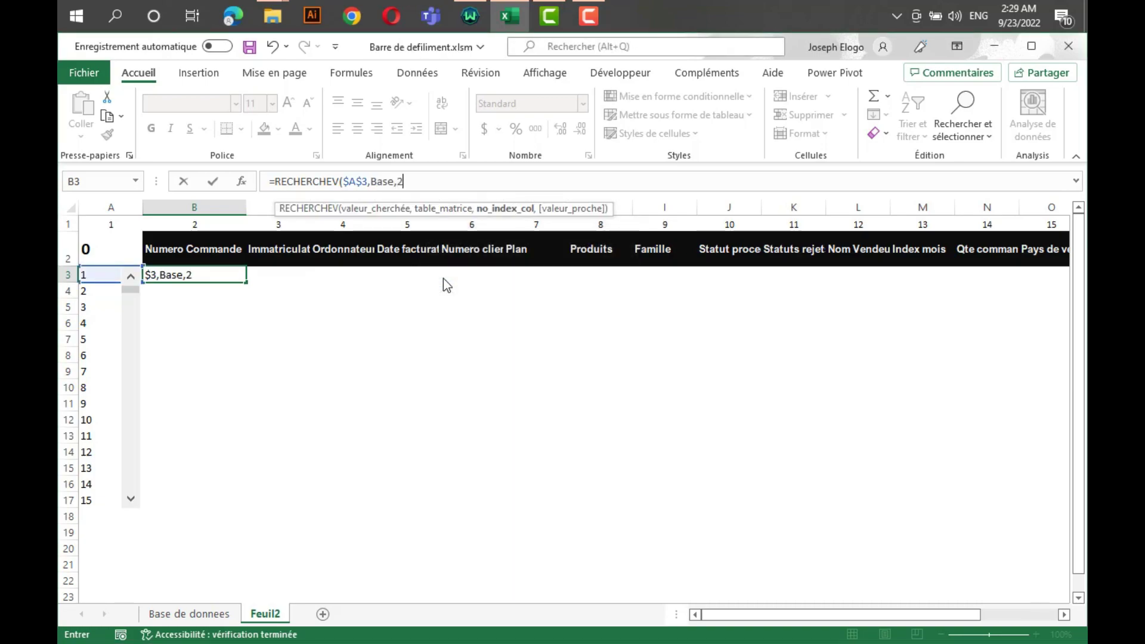
pyautogui.write(',0')
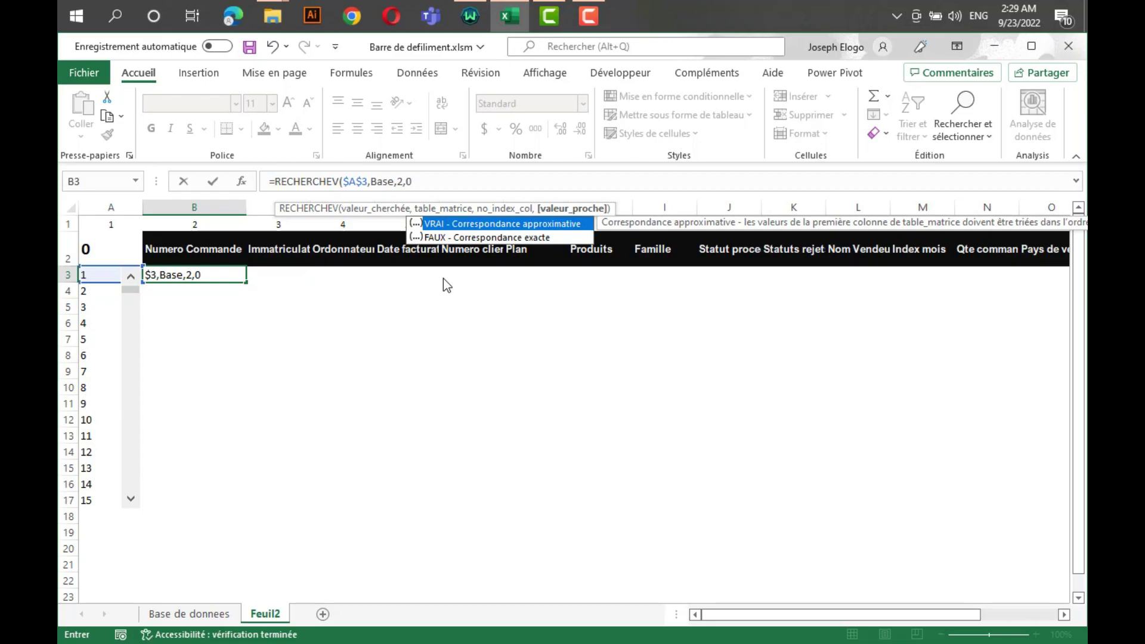
pyautogui.write(')')
pyautogui.press('Return')
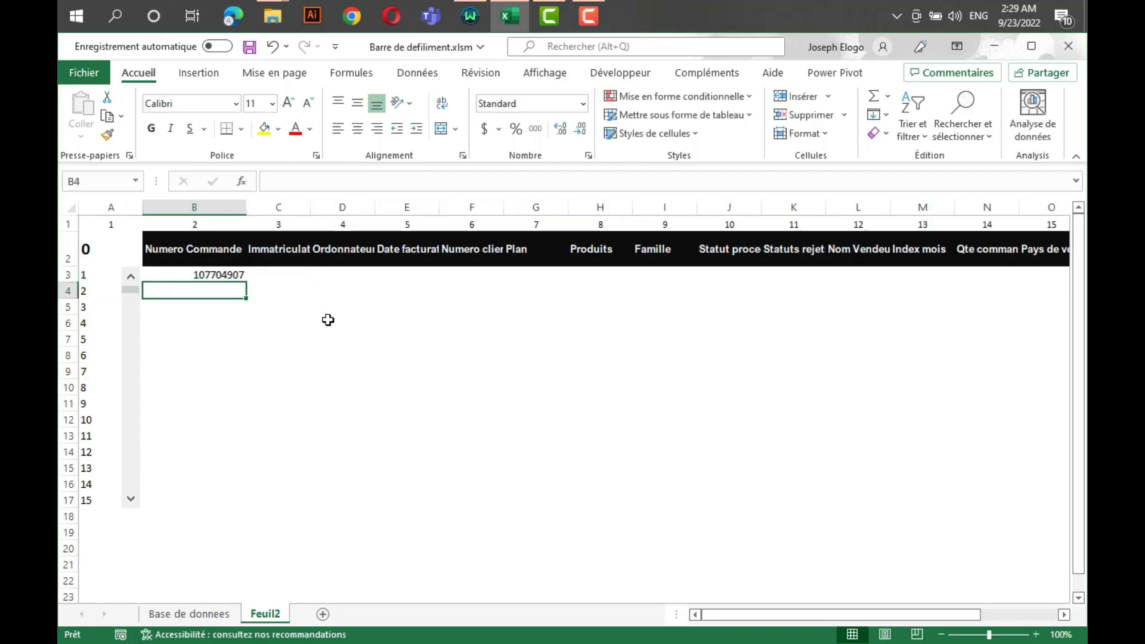
pyautogui.click(196, 275)
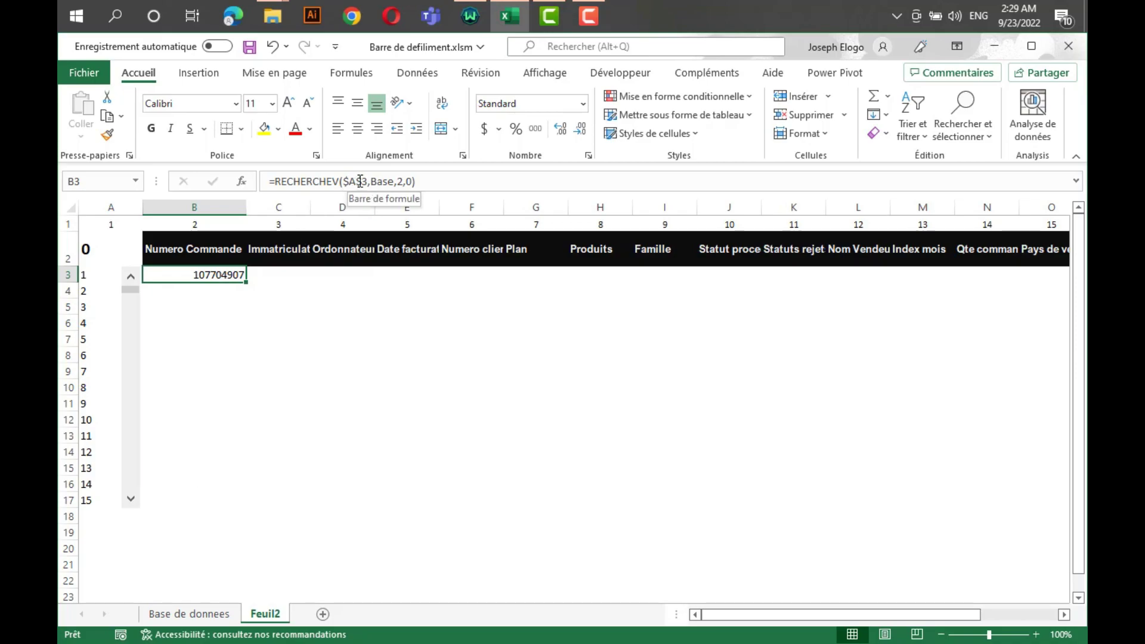
# Change the lookup value in B3 to the mixed reference $A3 and fill the formula down to B17.
pyautogui.click(364, 181)
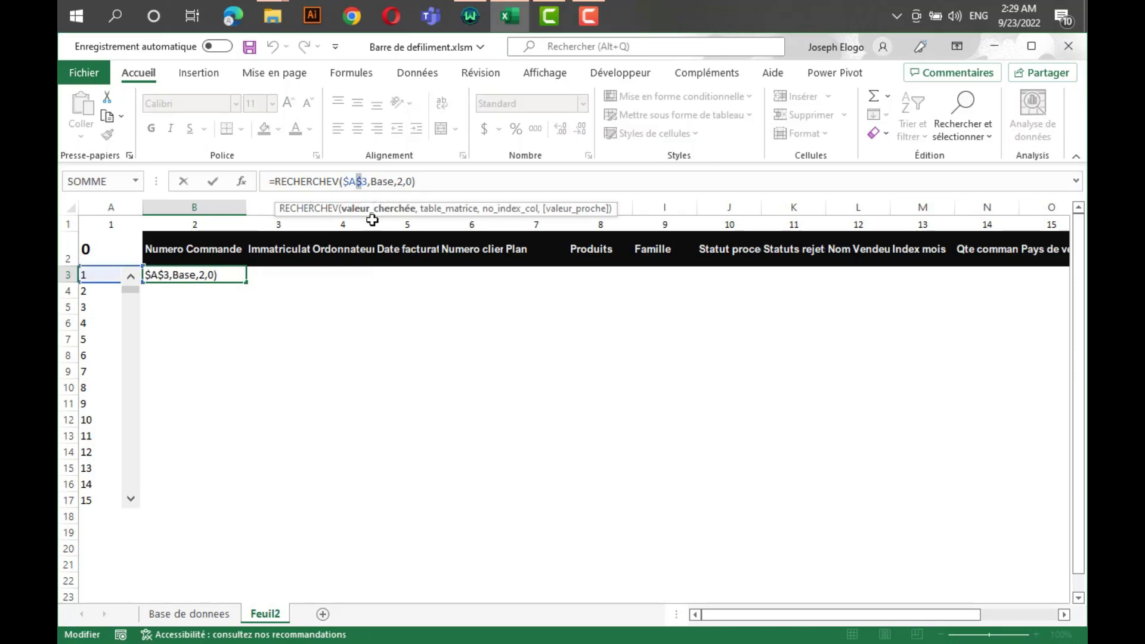
pyautogui.press('Delete')
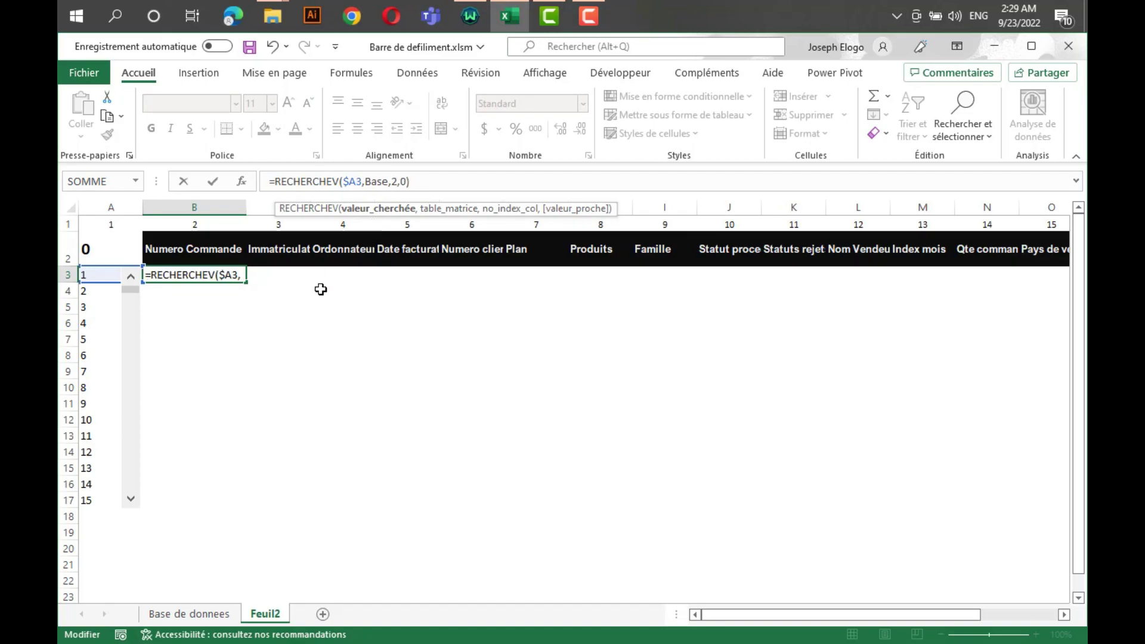
pyautogui.press('Return')
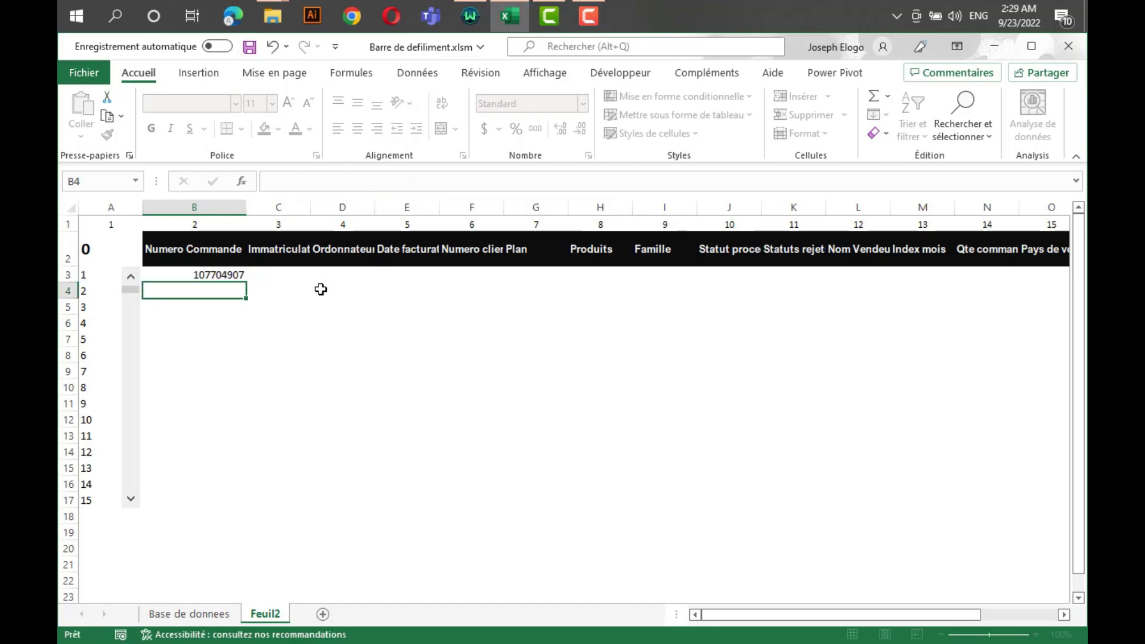
pyautogui.click(241, 277)
pyautogui.moveTo(245, 286); pyautogui.dragTo(216, 511)
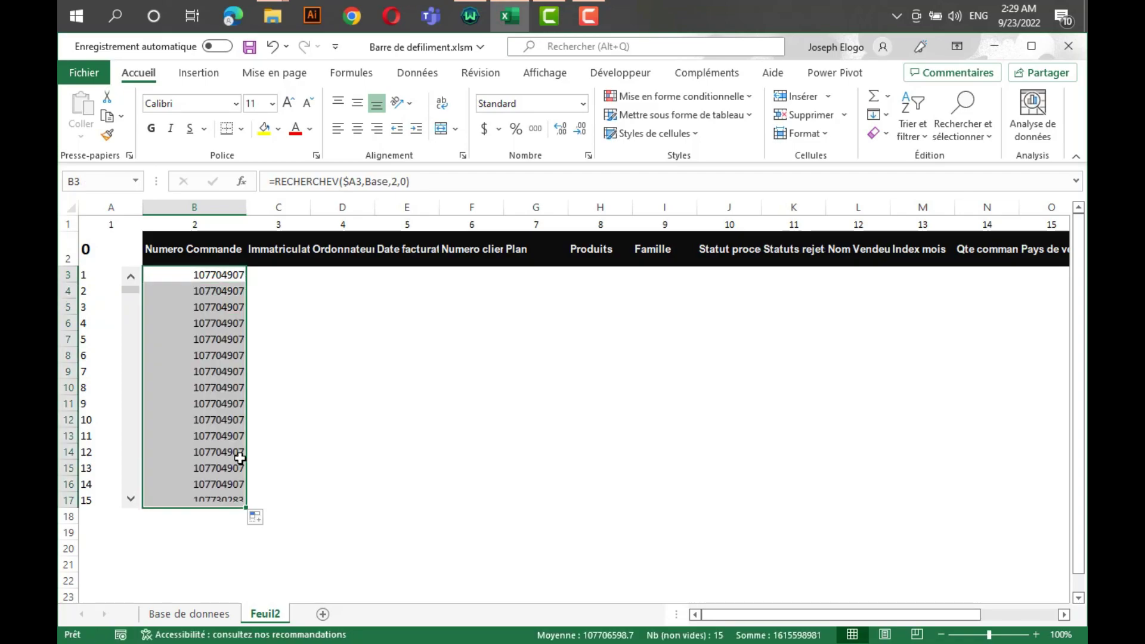
pyautogui.click(337, 426)
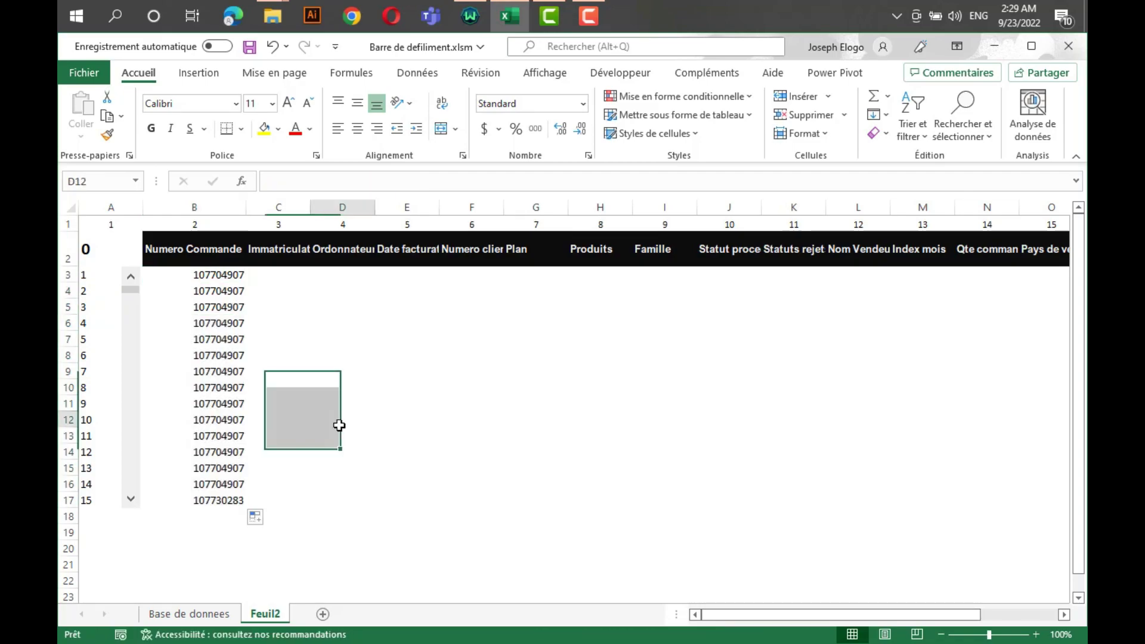
# Test the lookups in column B by moving the scroll bar stepwise and on to its maximum.
pyautogui.click(131, 500)
pyautogui.click(131, 500)
pyautogui.click(131, 500)
pyautogui.tripleClick(130, 500)
pyautogui.click(131, 500)
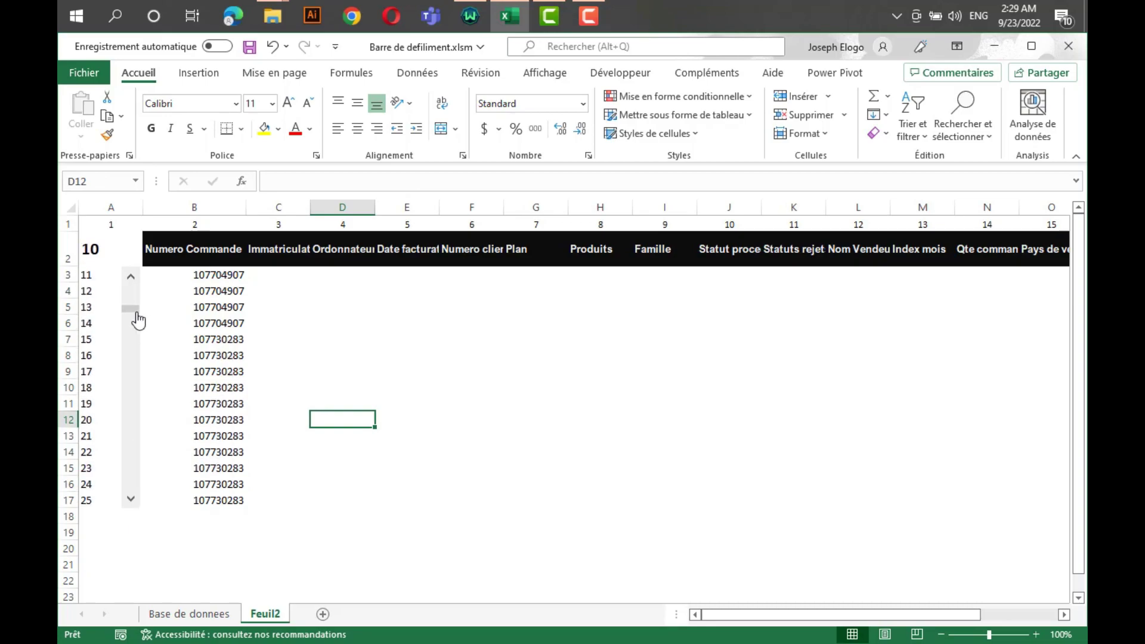
pyautogui.moveTo(133, 342); pyautogui.dragTo(132, 506)
# Check the number of the last record on the Base de donnees sheet and return to Feuil2.
pyautogui.click(189, 614)
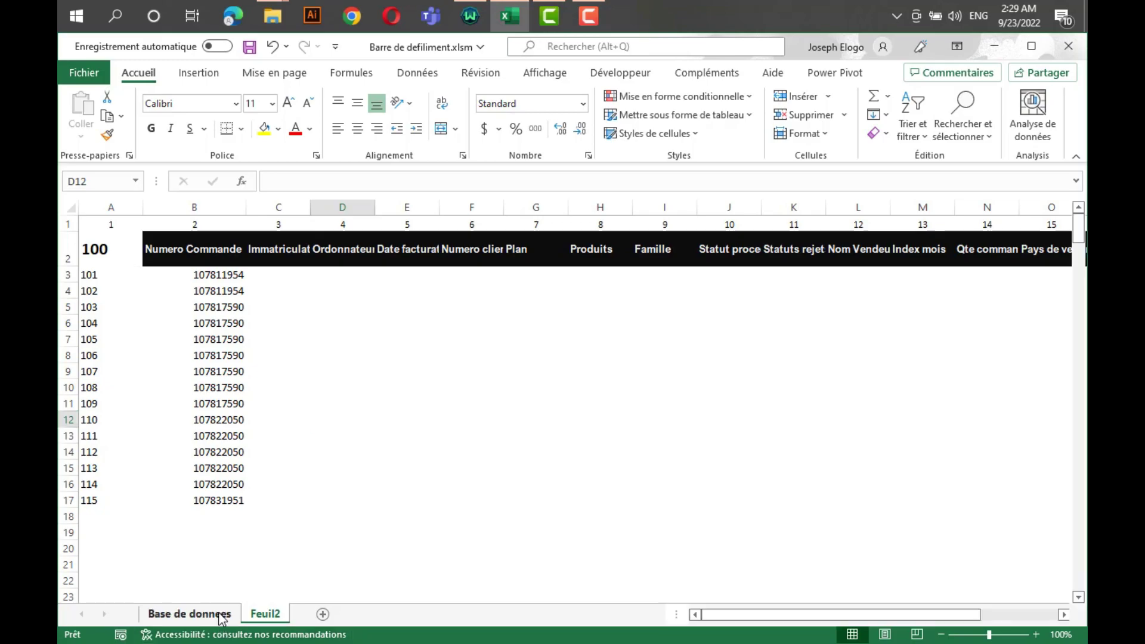
pyautogui.scroll(-2, 123, 389)
pyautogui.click(119, 387)
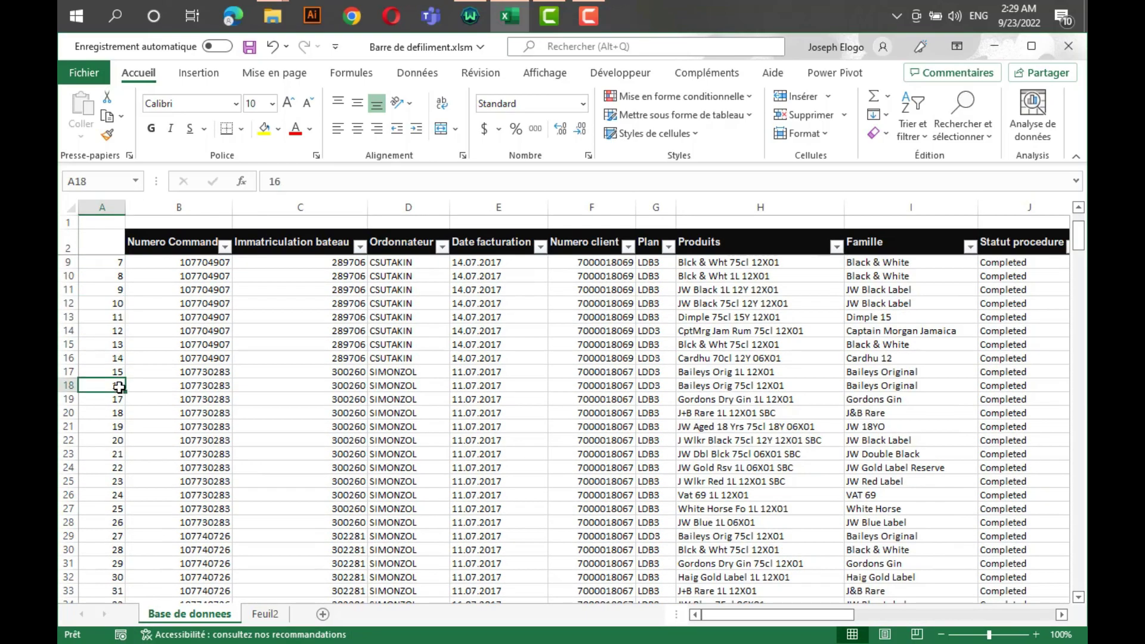
pyautogui.hotkey('ctrl', 'Down')
pyautogui.scroll(-1, 136, 525)
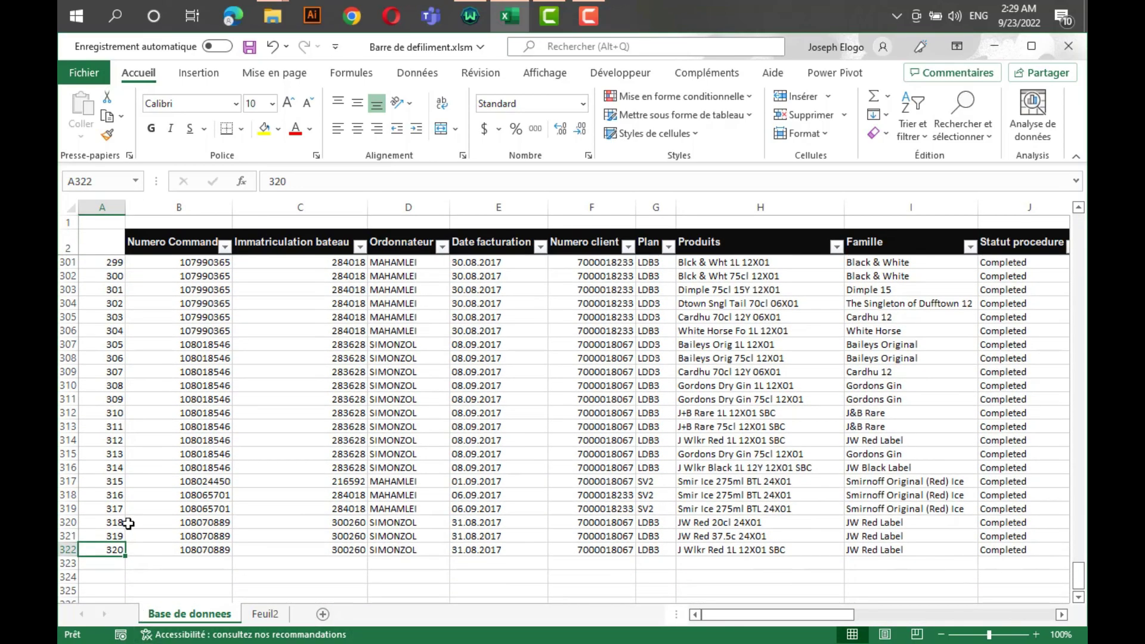
pyautogui.click(267, 619)
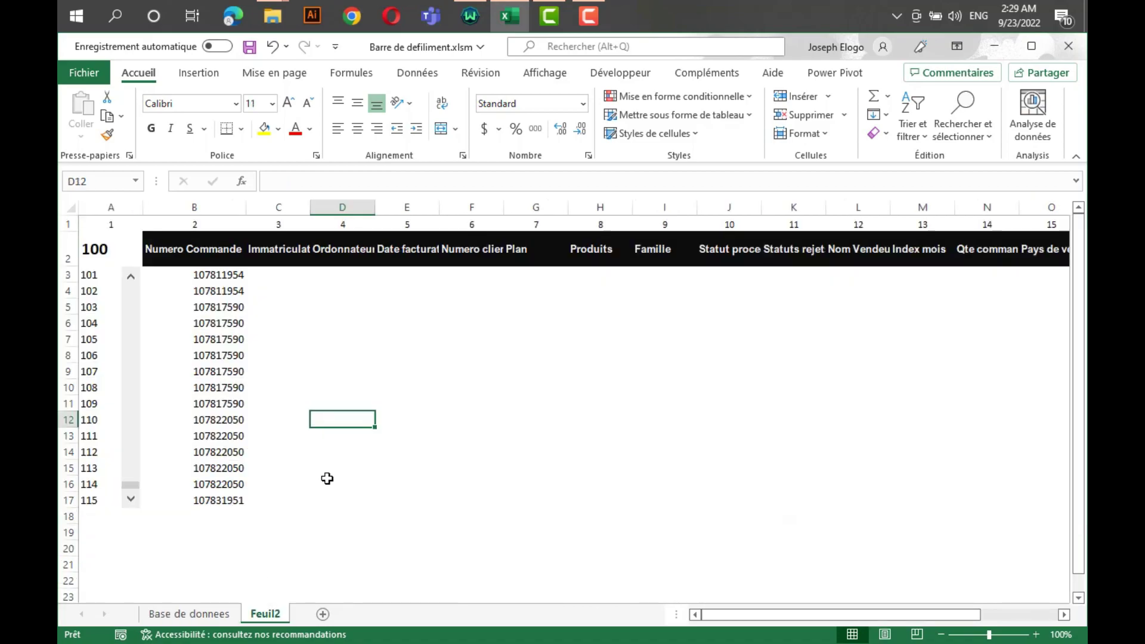
pyautogui.click(265, 579)
pyautogui.write('=')
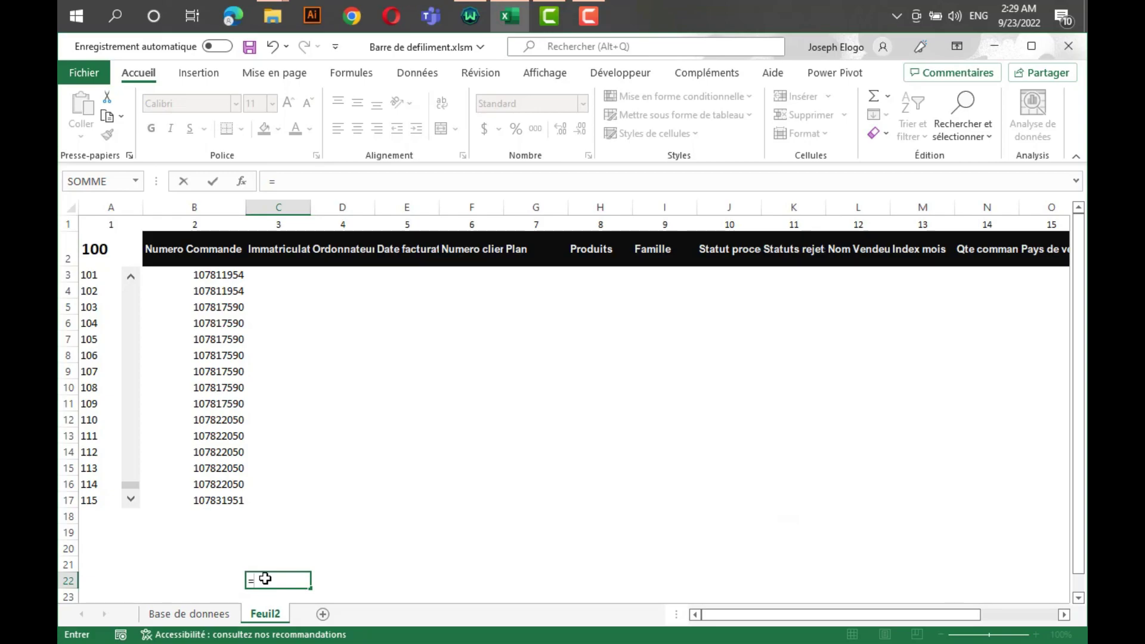
pyautogui.write('320-')
pyautogui.press('Escape')
# Count the rows displayed in A3:A17 and set the scroll bar's maximum value to 305.
pyautogui.moveTo(94, 272); pyautogui.dragTo(103, 506)
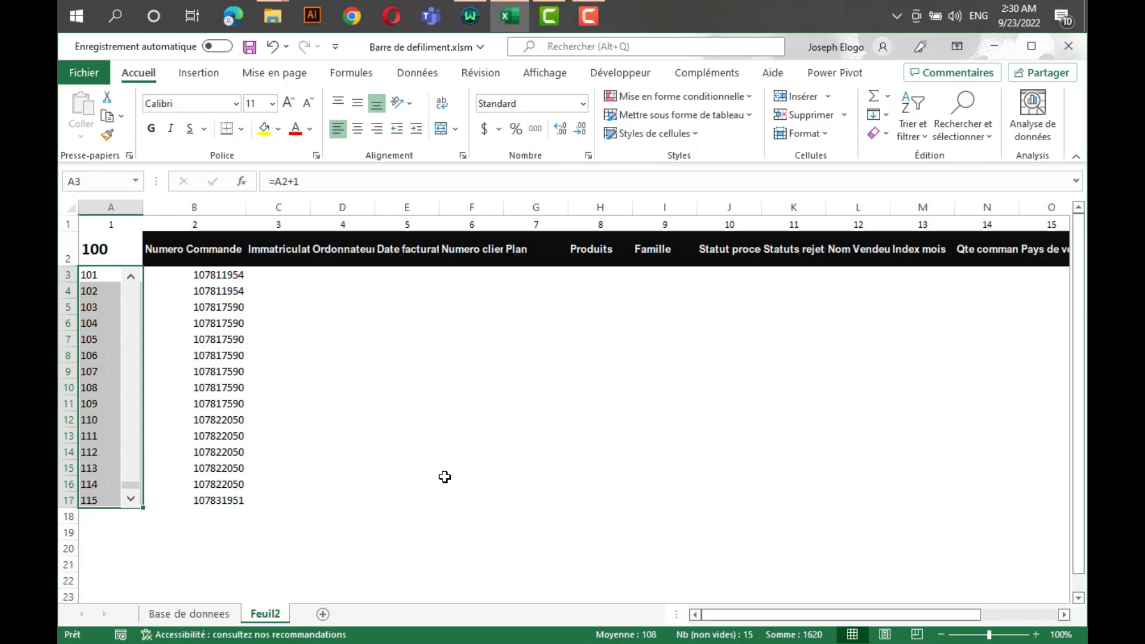
pyautogui.click(158, 358)
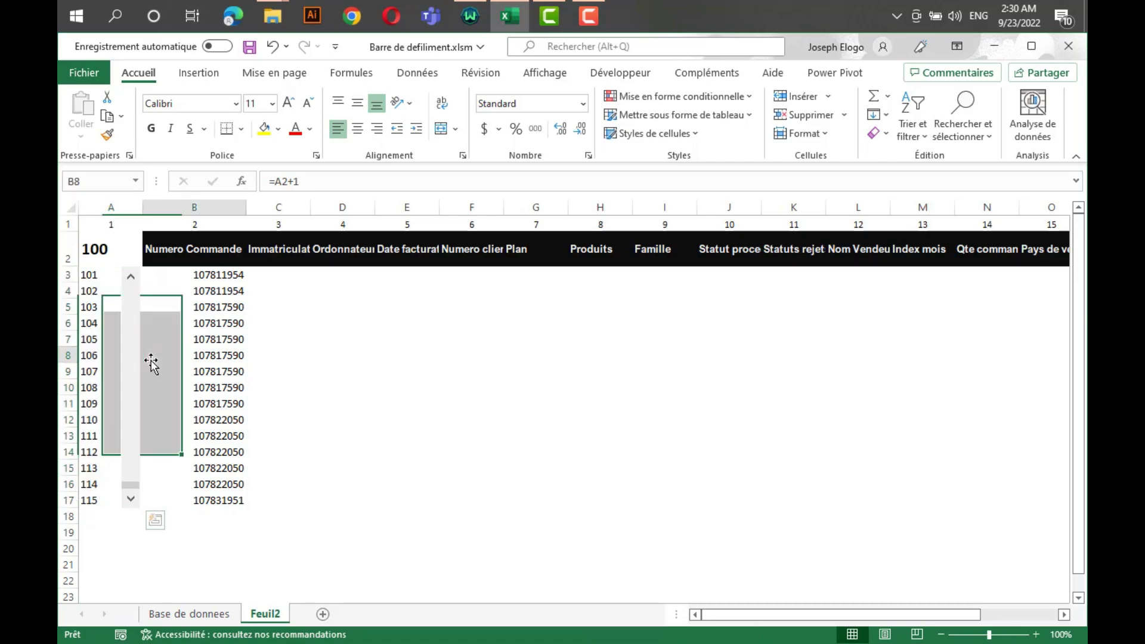
pyautogui.rightClick(132, 358)
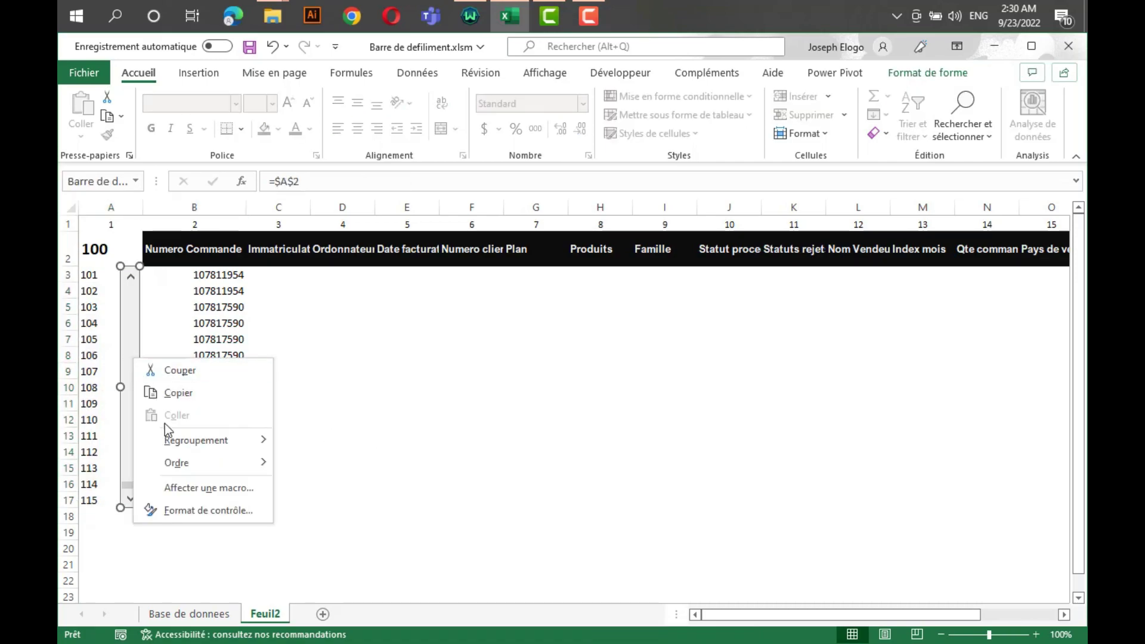
pyautogui.click(186, 509)
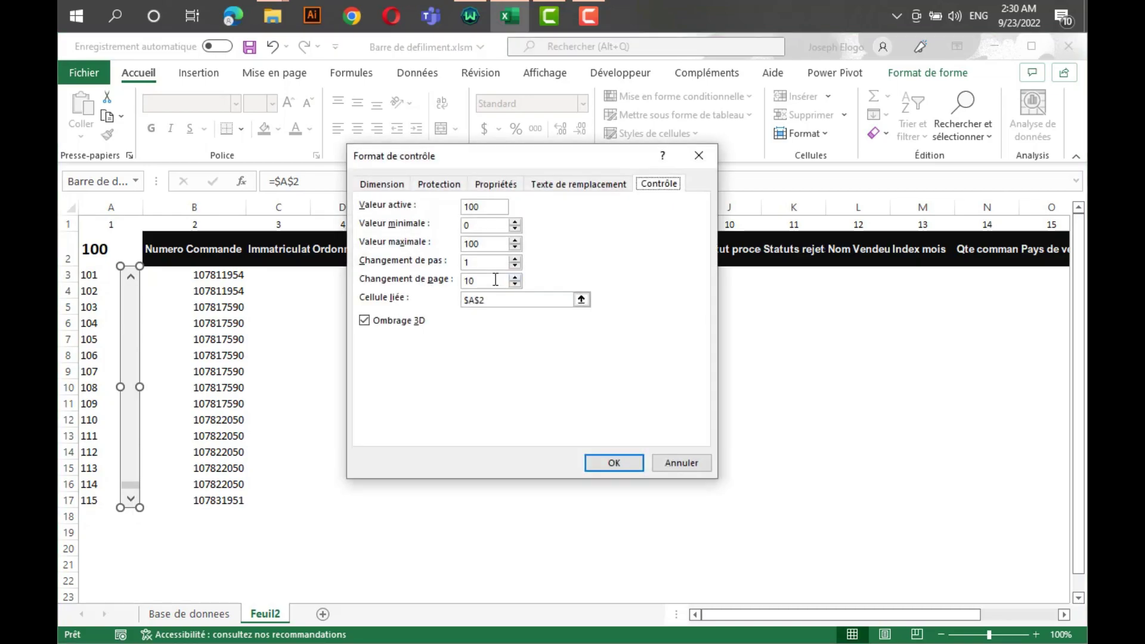
pyautogui.moveTo(479, 242); pyautogui.dragTo(452, 254)
pyautogui.write('305')
pyautogui.click(611, 469)
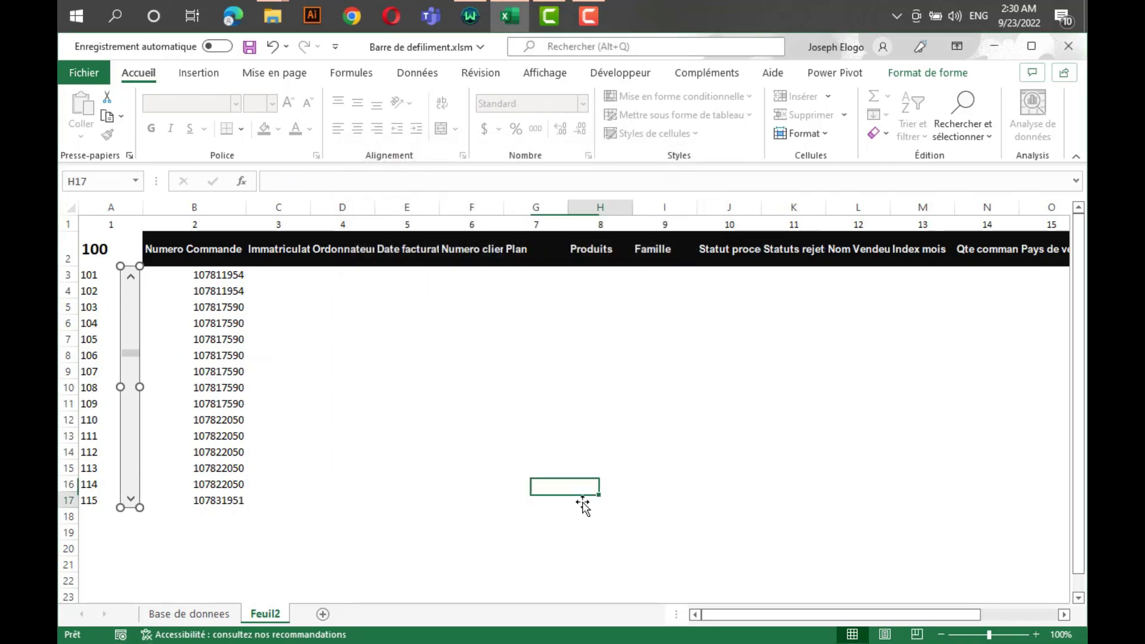
pyautogui.click(597, 501)
# Run the scroll bar to its end, compare the last order numbers with Base de donnees, and return it to the start.
pyautogui.moveTo(131, 376); pyautogui.dragTo(129, 500)
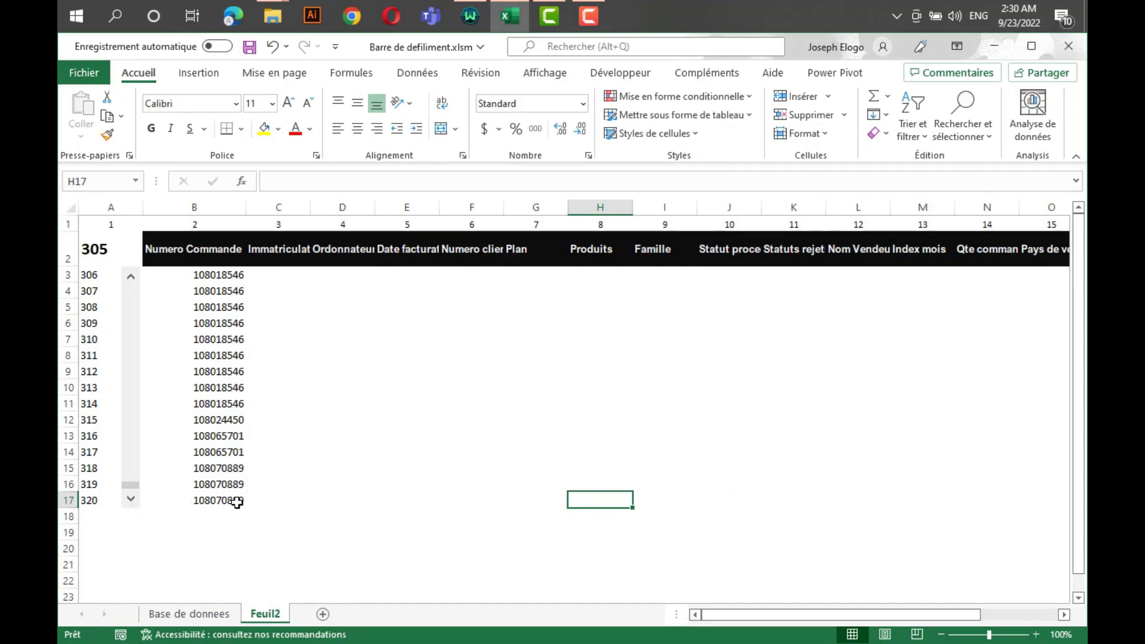
pyautogui.click(210, 614)
pyautogui.moveTo(219, 523); pyautogui.dragTo(225, 549)
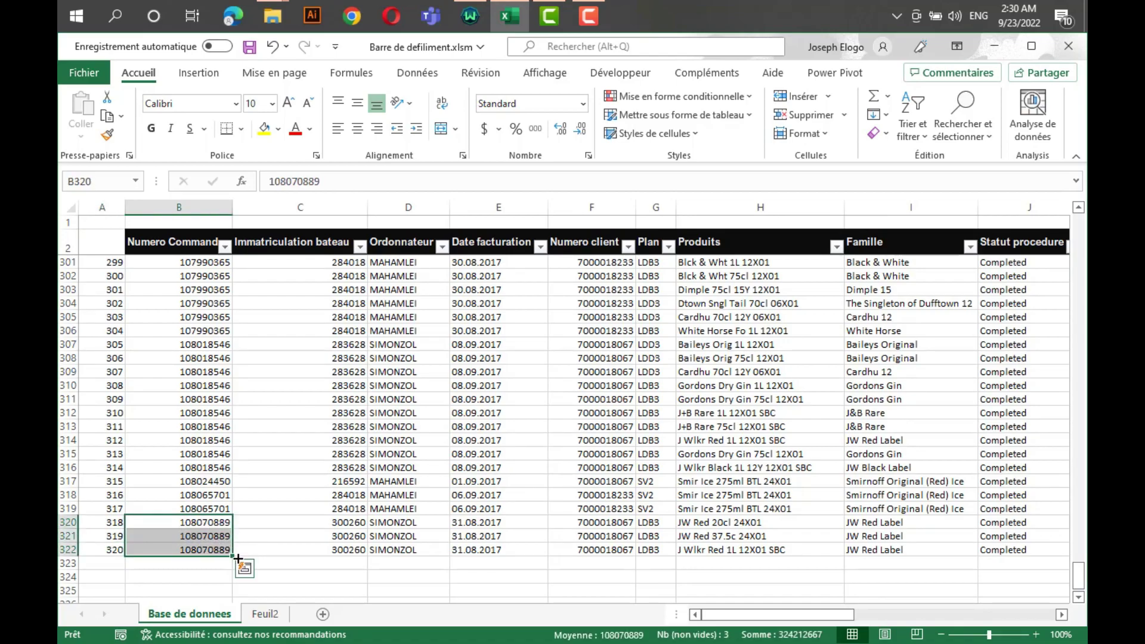
pyautogui.click(262, 615)
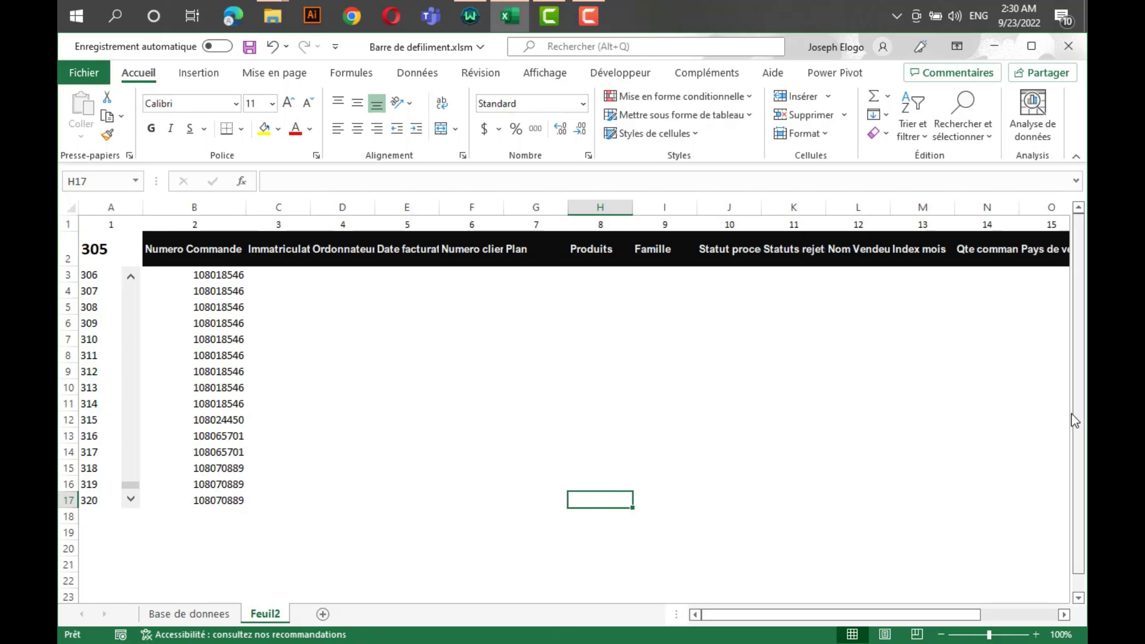
pyautogui.click(134, 292)
pyautogui.click(133, 293)
# Replace the fixed column index in the B3 RECHERCHEV formula with a reference to B1.
pyautogui.click(179, 275)
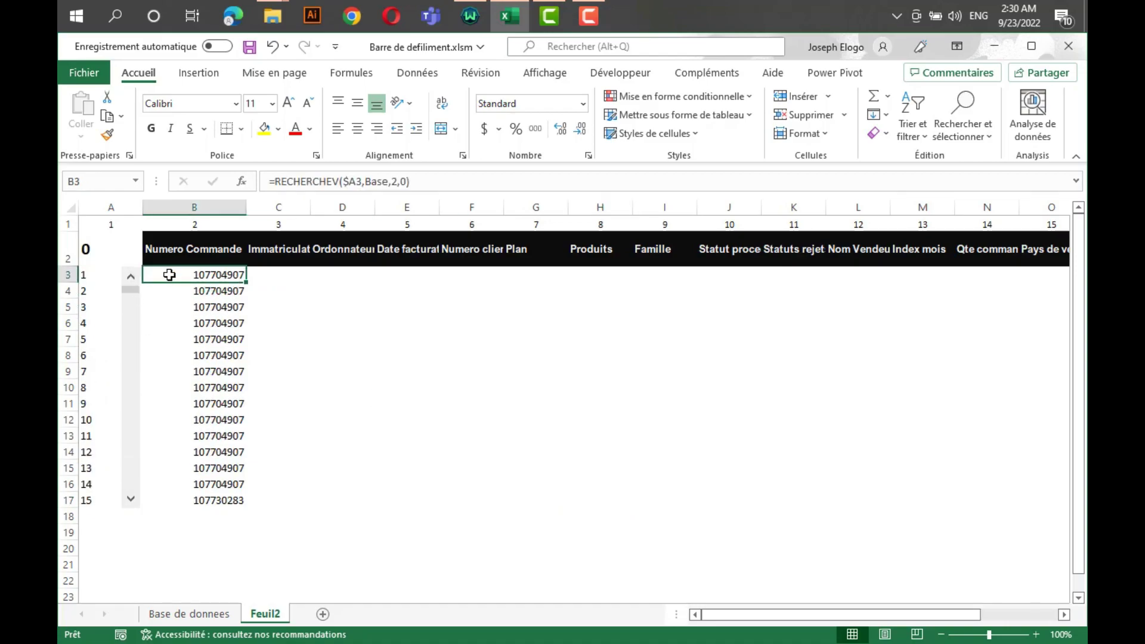
pyautogui.click(349, 181)
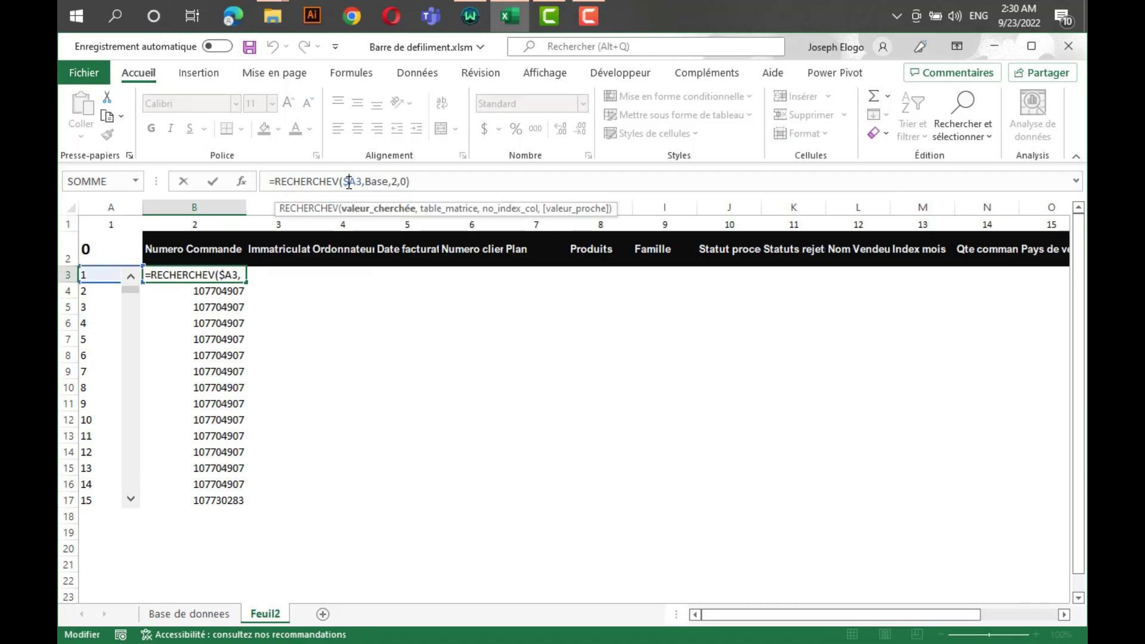
pyautogui.click(393, 182)
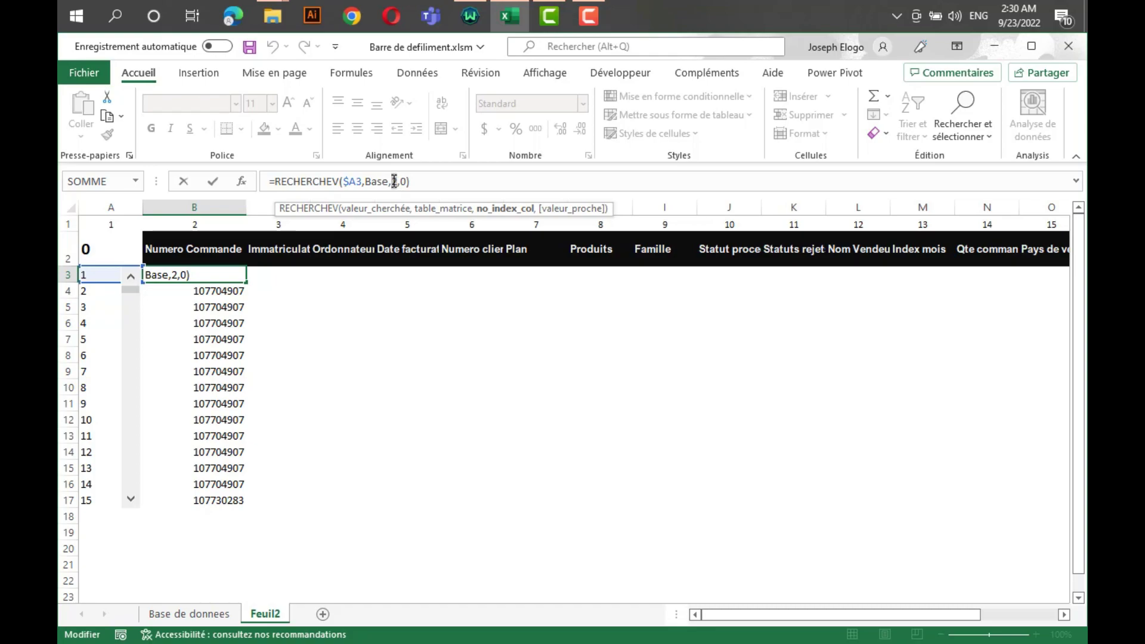
pyautogui.press('Delete')
pyautogui.click(216, 225)
pyautogui.press('Return')
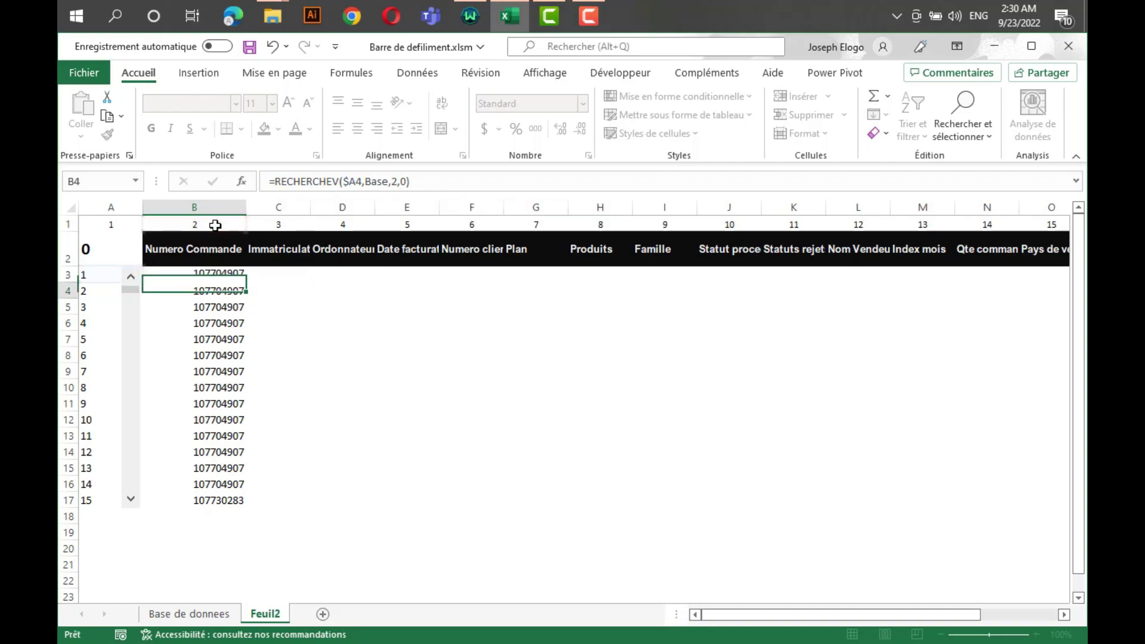
# Make the column index reference in B3 absolute as $B$1 and fill the formula down to B17.
pyautogui.click(217, 273)
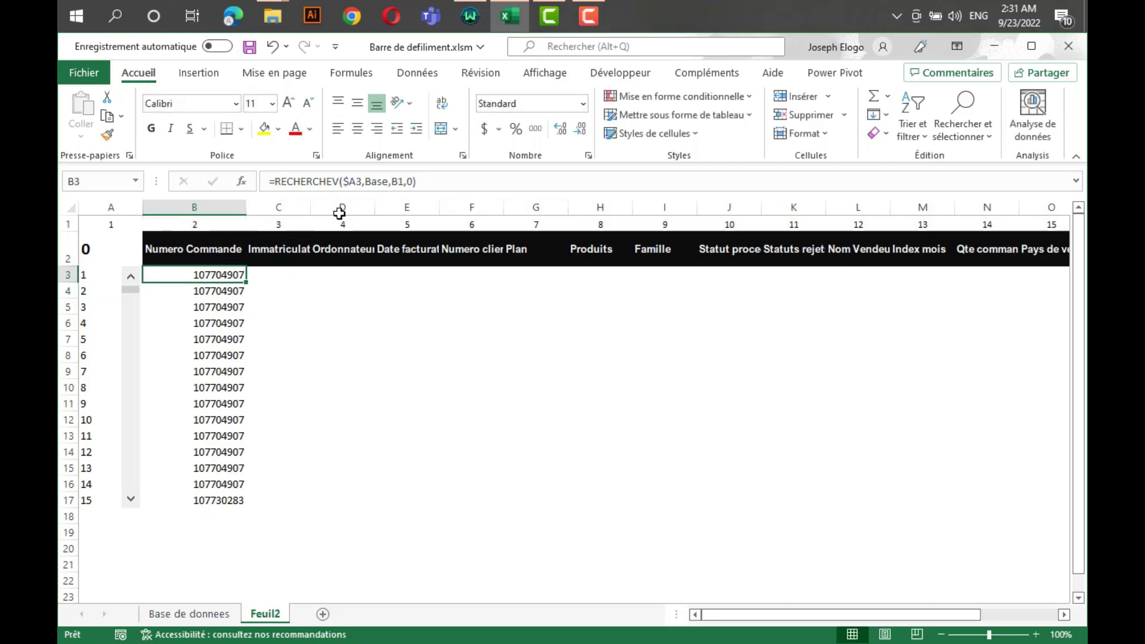
pyautogui.click(395, 181)
pyautogui.press('F4')
pyautogui.press('Return')
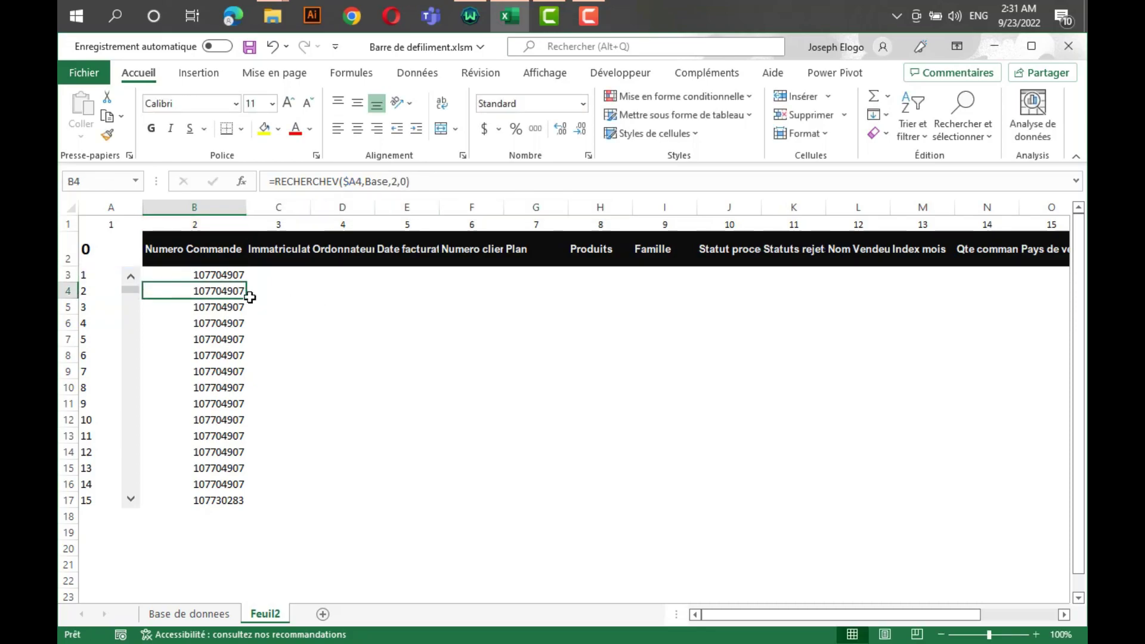
pyautogui.click(229, 275)
pyautogui.moveTo(249, 284); pyautogui.dragTo(246, 513)
pyautogui.click(375, 342)
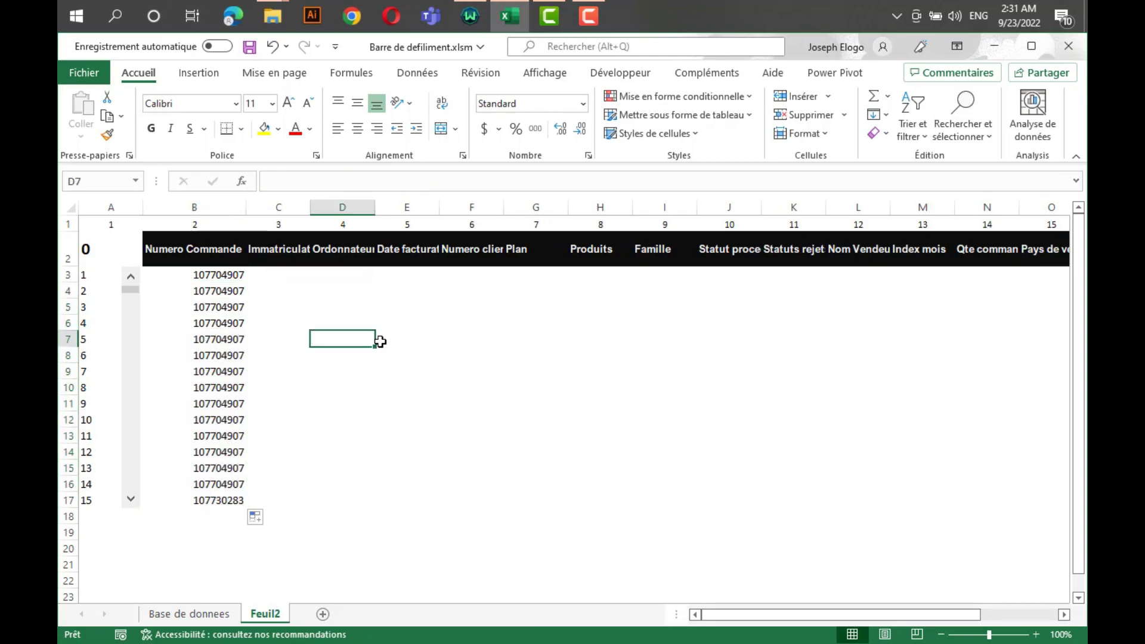
# Try filling the B3:B17 lookup formulas across to column S, and undo the fill.
pyautogui.click(206, 274)
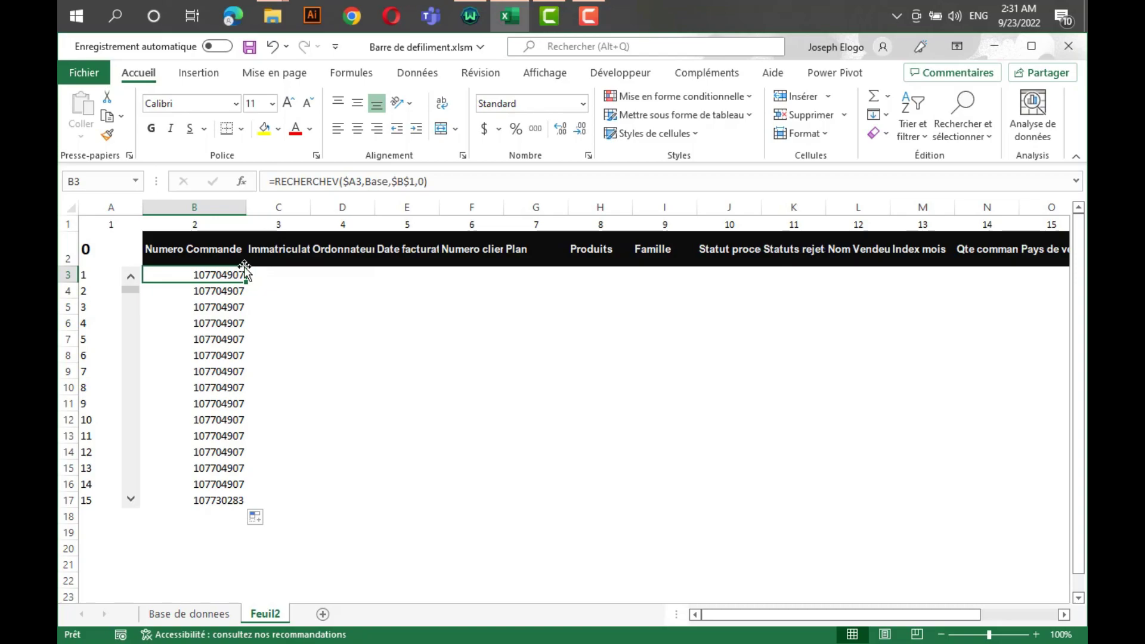
pyautogui.moveTo(221, 330); pyautogui.dragTo(956, 484)
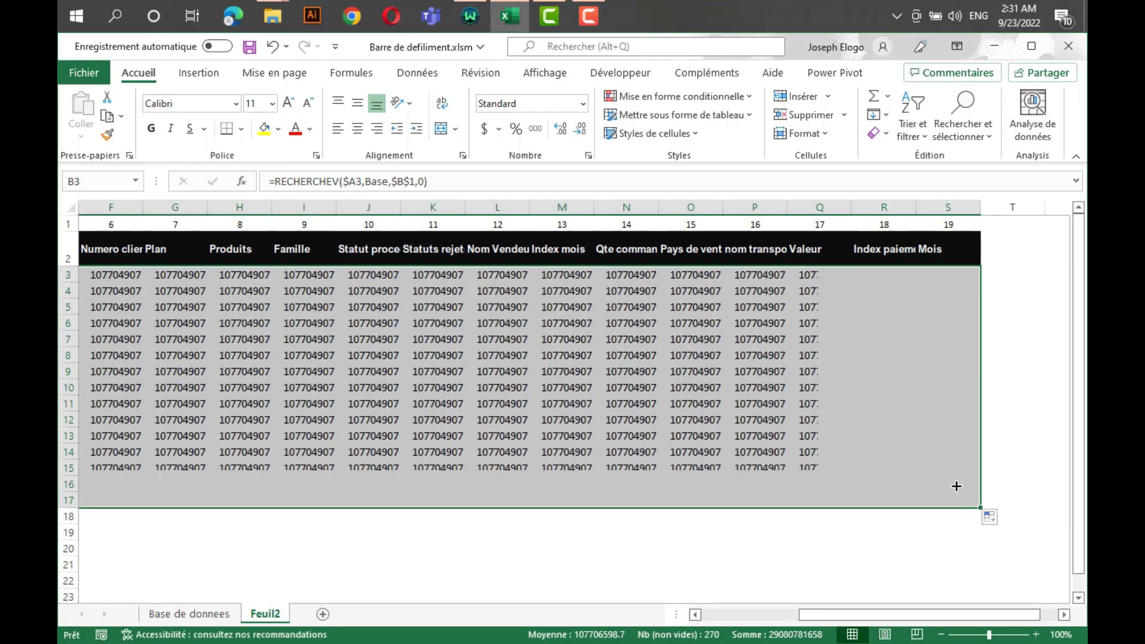
pyautogui.hotkey('ctrl', 'z')
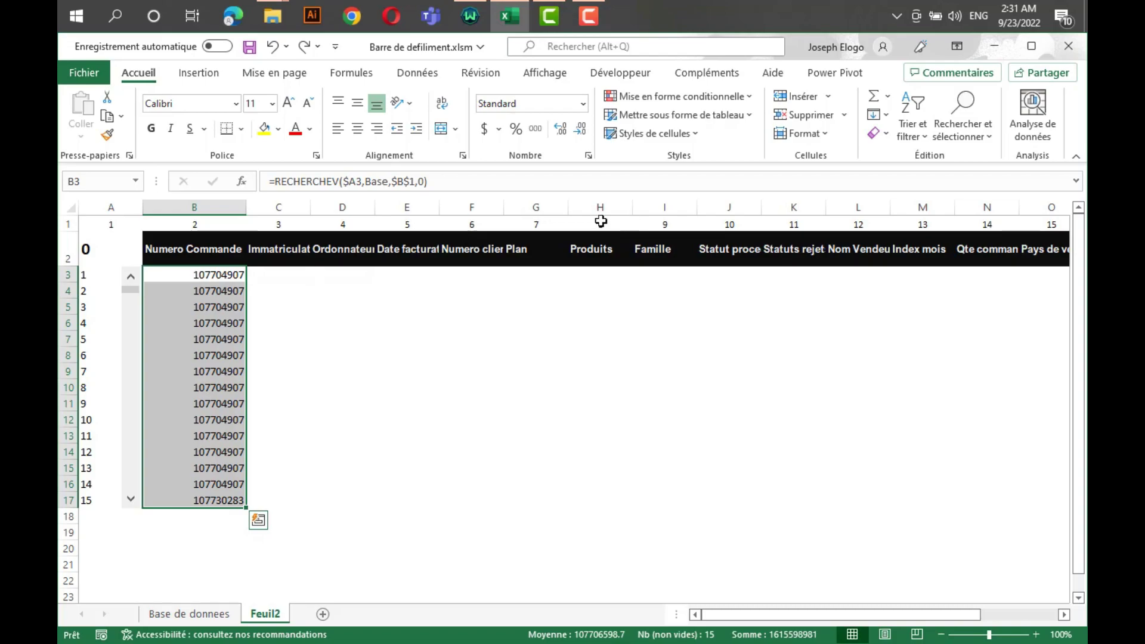
# Change the column index in the B3 formula to the mixed reference B$1.
pyautogui.click(404, 182)
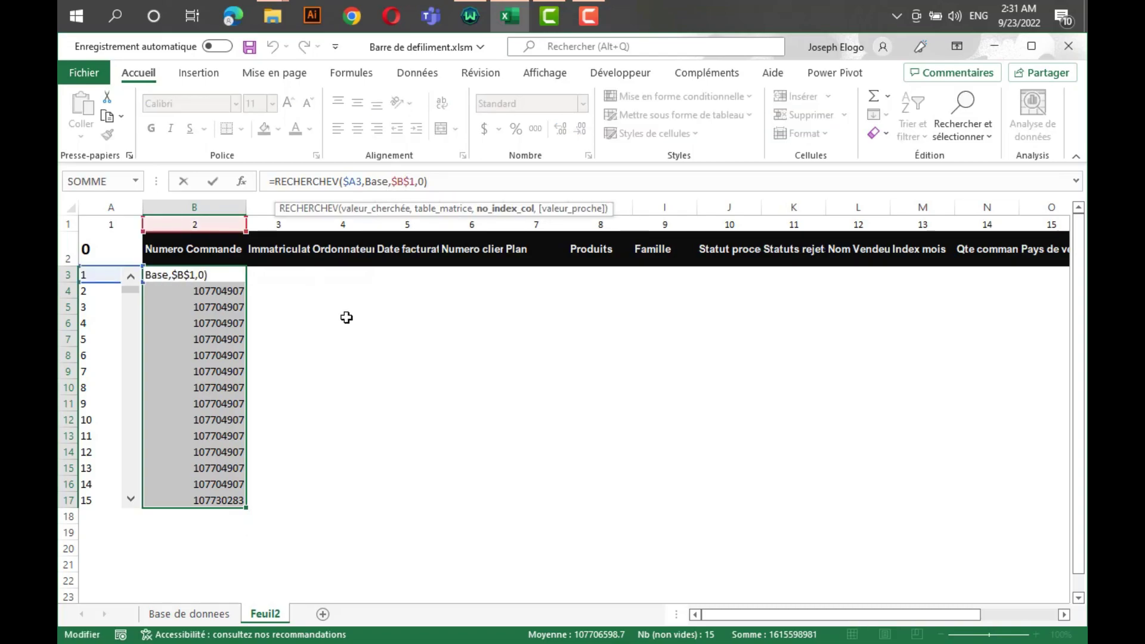
pyautogui.press('Escape')
pyautogui.click(406, 182)
pyautogui.press('BackSpace')
pyautogui.press('Return')
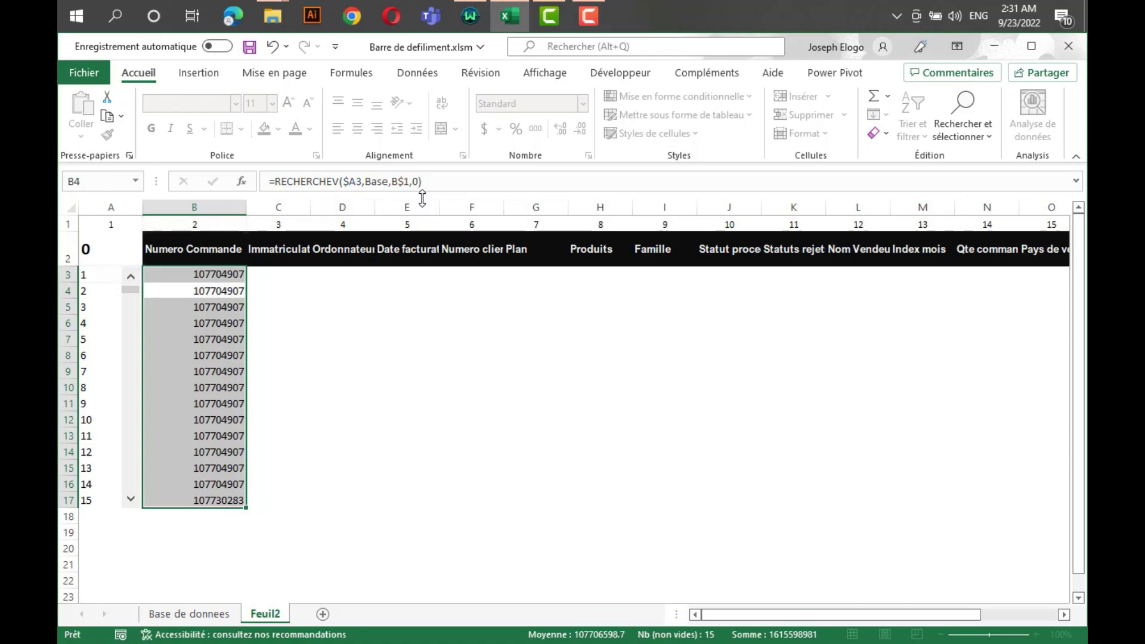
# Change the column index to the mixed reference B$1 in each RECHERCHEV formula from B4 down to B17.
pyautogui.click(398, 182)
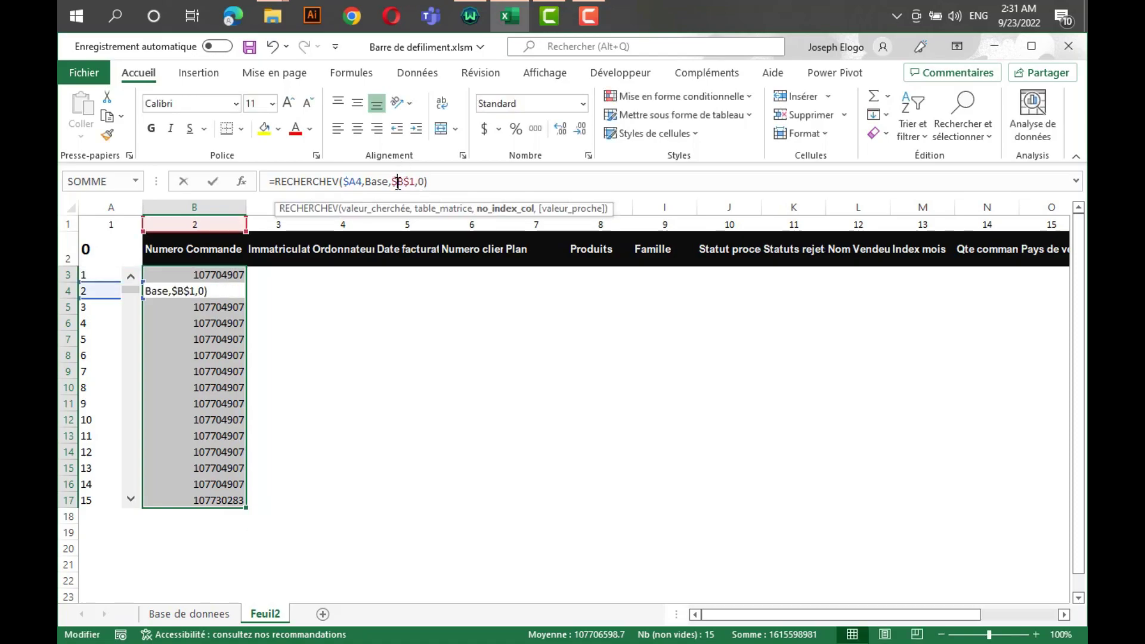
pyautogui.press('BackSpace')
pyautogui.press('Return')
pyautogui.click(398, 182)
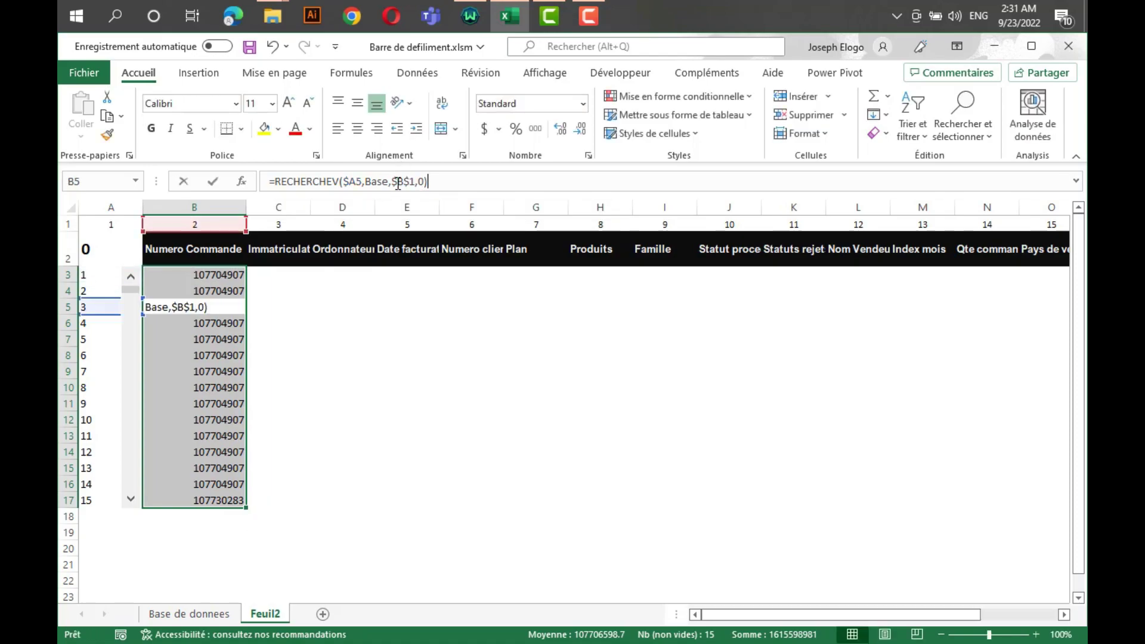
pyautogui.press('BackSpace')
pyautogui.press('Return')
pyautogui.click(398, 182)
pyautogui.press('BackSpace')
pyautogui.press('Return')
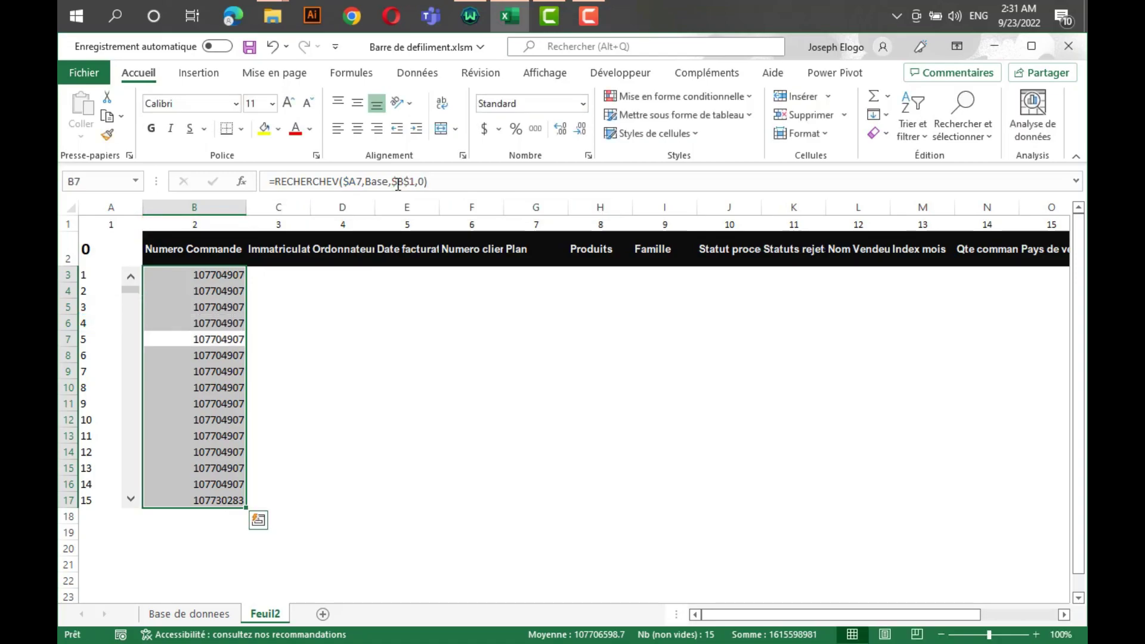
pyautogui.click(398, 182)
pyautogui.press('BackSpace')
pyautogui.press('Return')
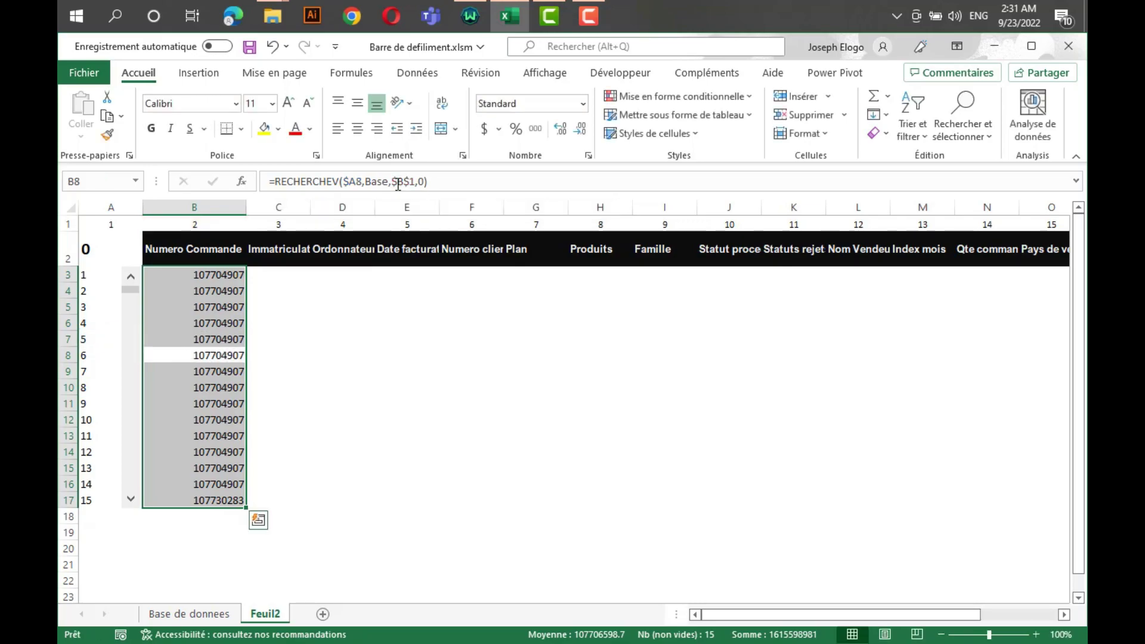
pyautogui.click(398, 182)
pyautogui.press('BackSpace')
pyautogui.press('Return')
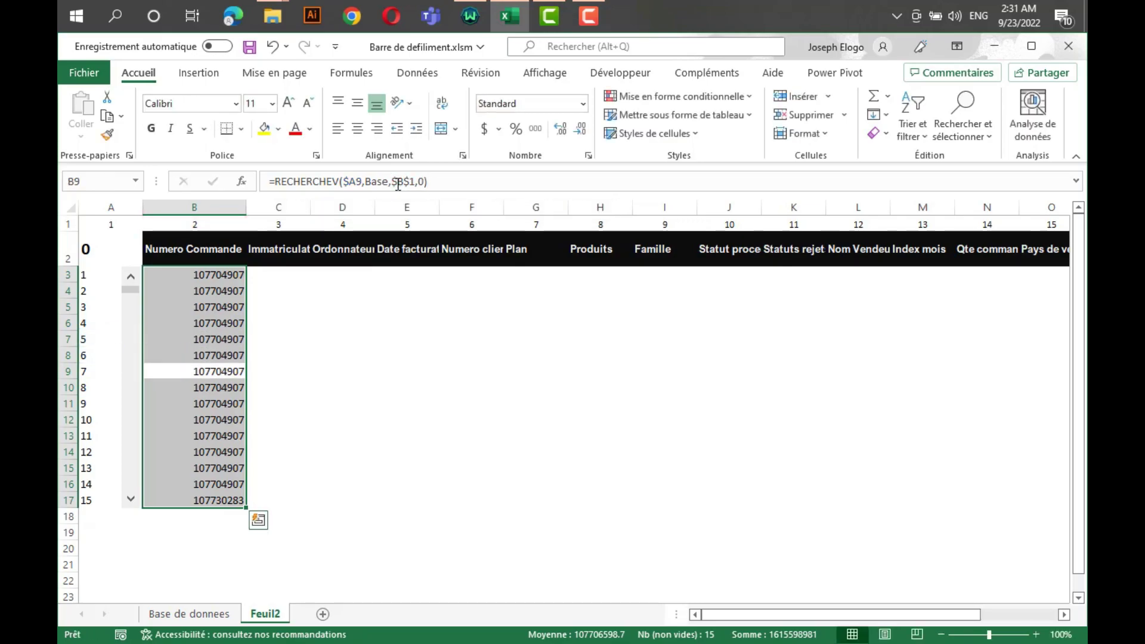
pyautogui.click(398, 182)
pyautogui.press('BackSpace')
pyautogui.press('Return')
pyautogui.click(407, 181)
pyautogui.press('BackSpace')
pyautogui.press('Return')
pyautogui.click(407, 181)
pyautogui.press('BackSpace')
pyautogui.press('Return')
pyautogui.click(407, 182)
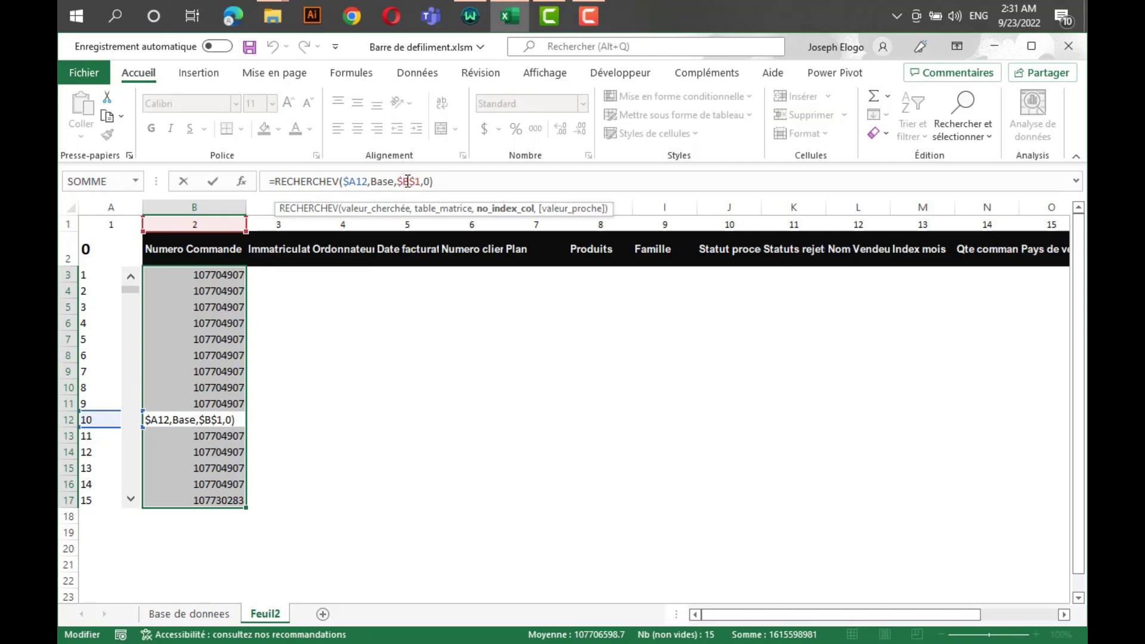
pyautogui.press('BackSpace')
pyautogui.press('Return')
pyautogui.click(407, 182)
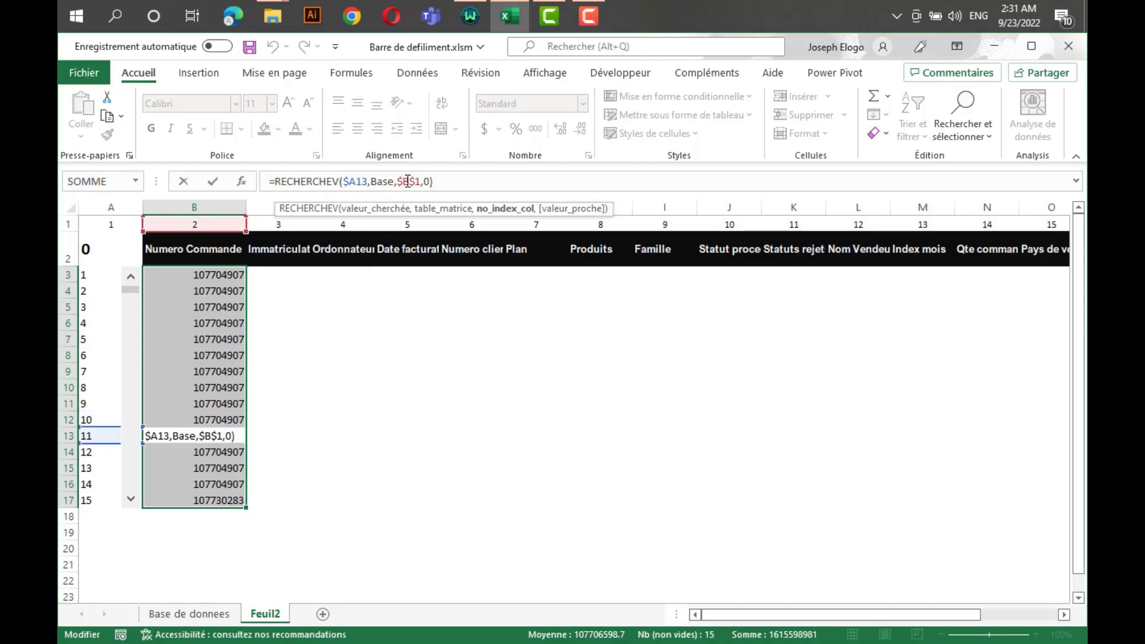
pyautogui.press('BackSpace')
pyautogui.press('Return')
pyautogui.click(407, 181)
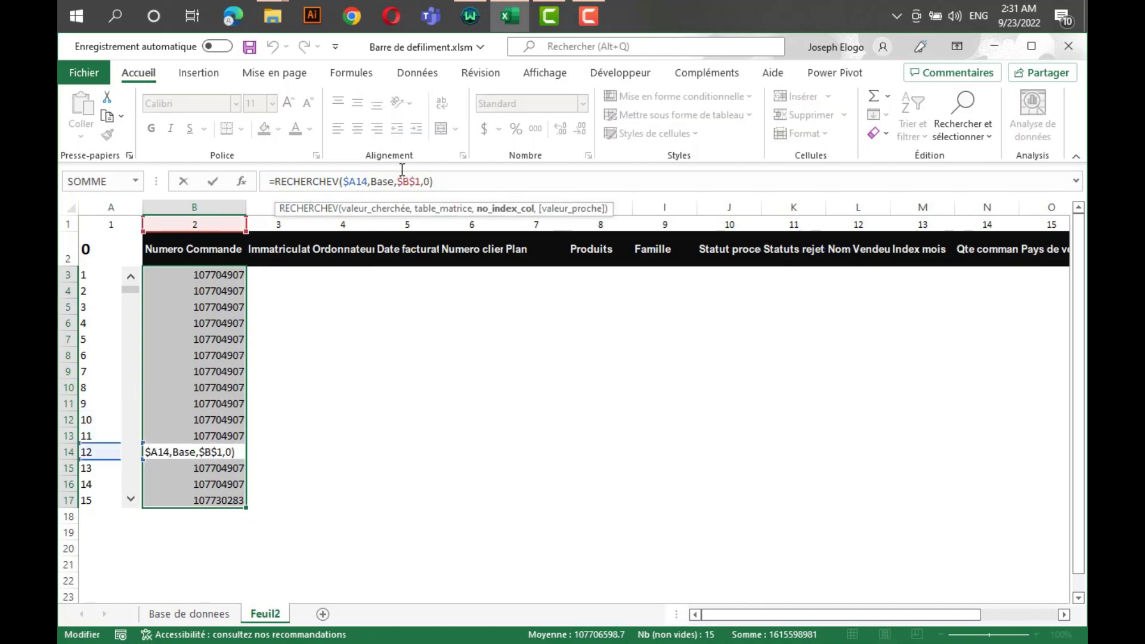
pyautogui.press('BackSpace')
pyautogui.press('Return')
pyautogui.click(404, 179)
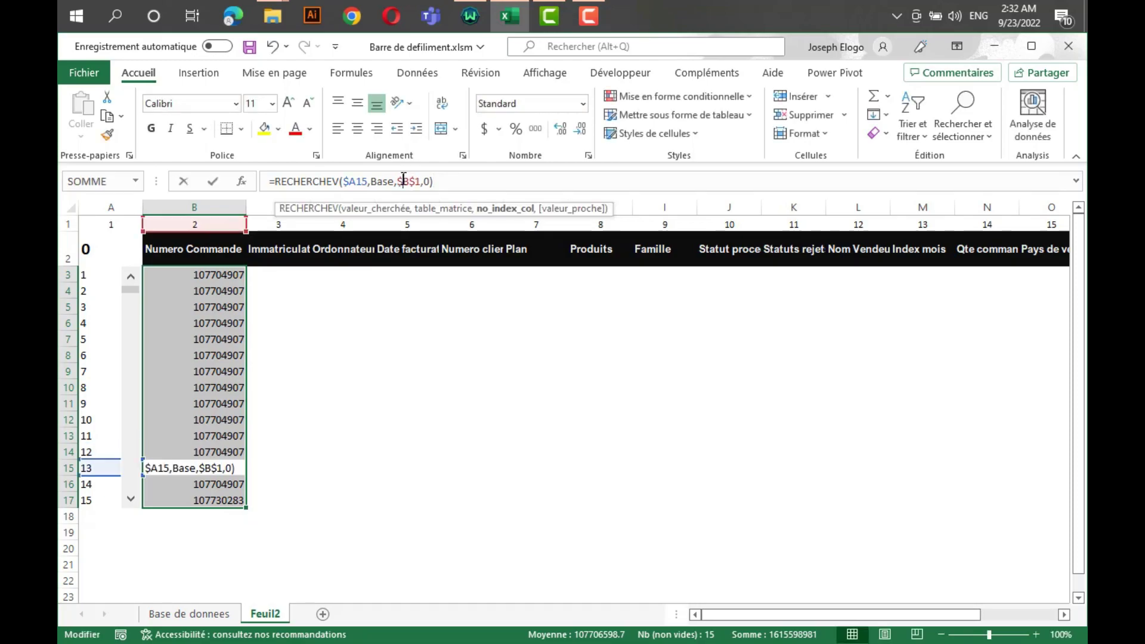
pyautogui.press('BackSpace')
pyautogui.press('Return')
pyautogui.click(404, 179)
pyautogui.press('BackSpace')
pyautogui.press('Return')
pyautogui.click(404, 179)
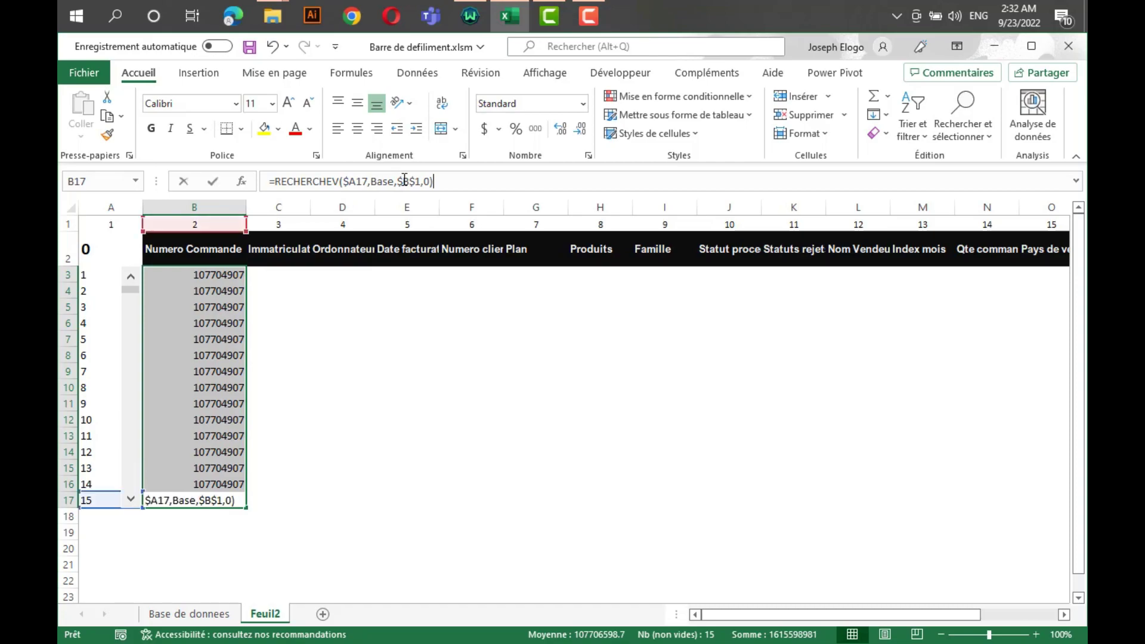
pyautogui.press('BackSpace')
pyautogui.press('Return')
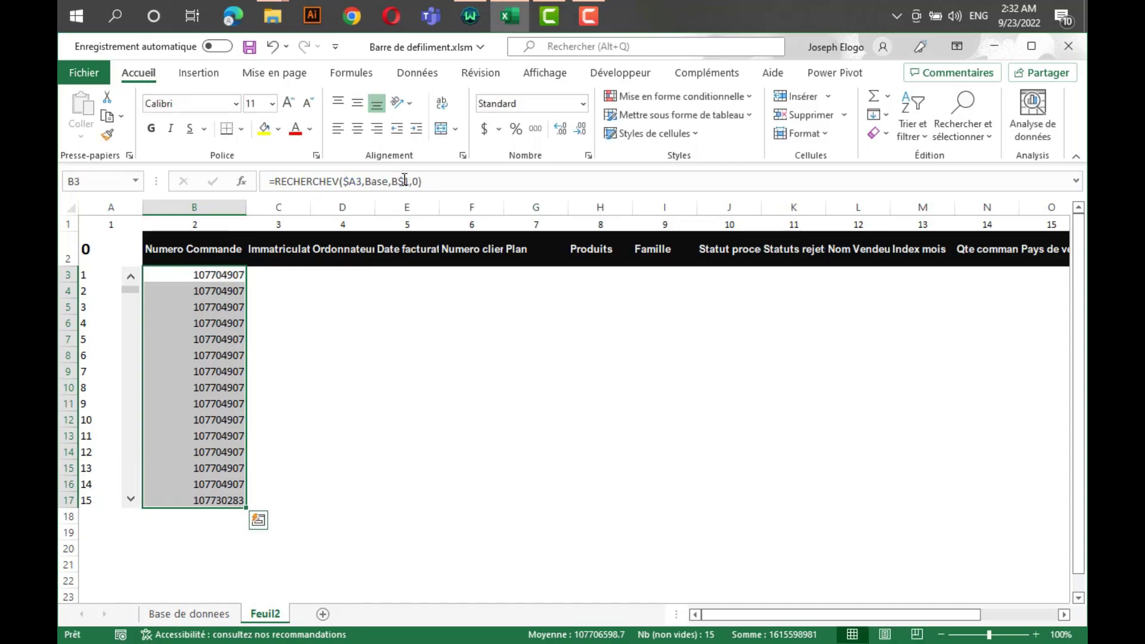
# Fill the B3:B17 lookup formulas across to column S.
pyautogui.click(392, 447)
pyautogui.moveTo(218, 270); pyautogui.dragTo(992, 514)
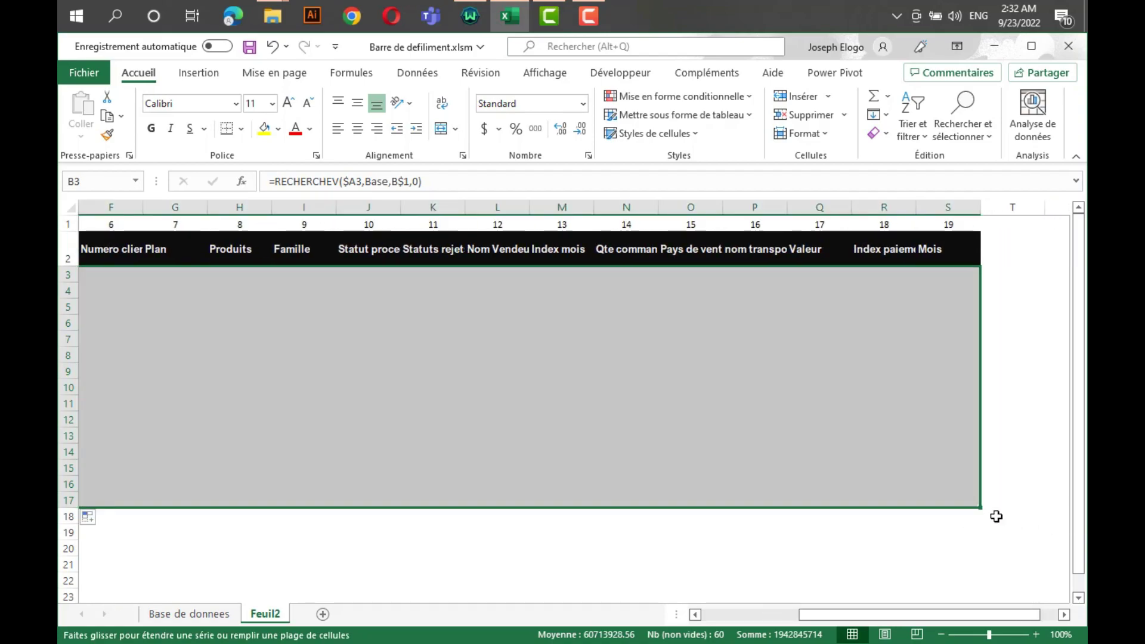
pyautogui.click(842, 543)
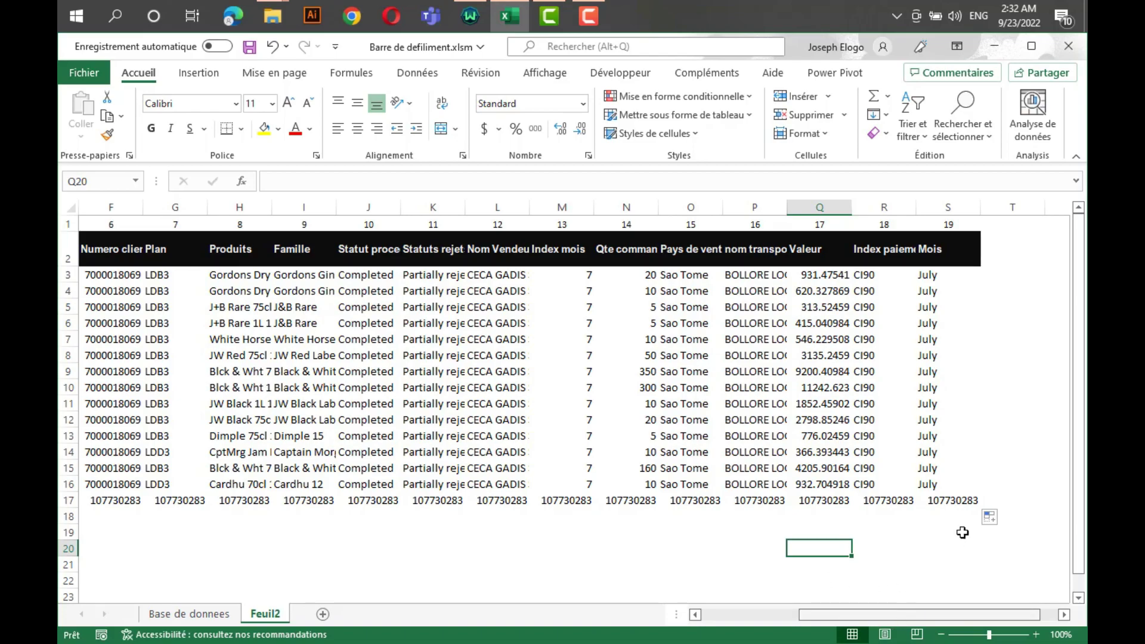
pyautogui.moveTo(850, 623); pyautogui.dragTo(753, 623)
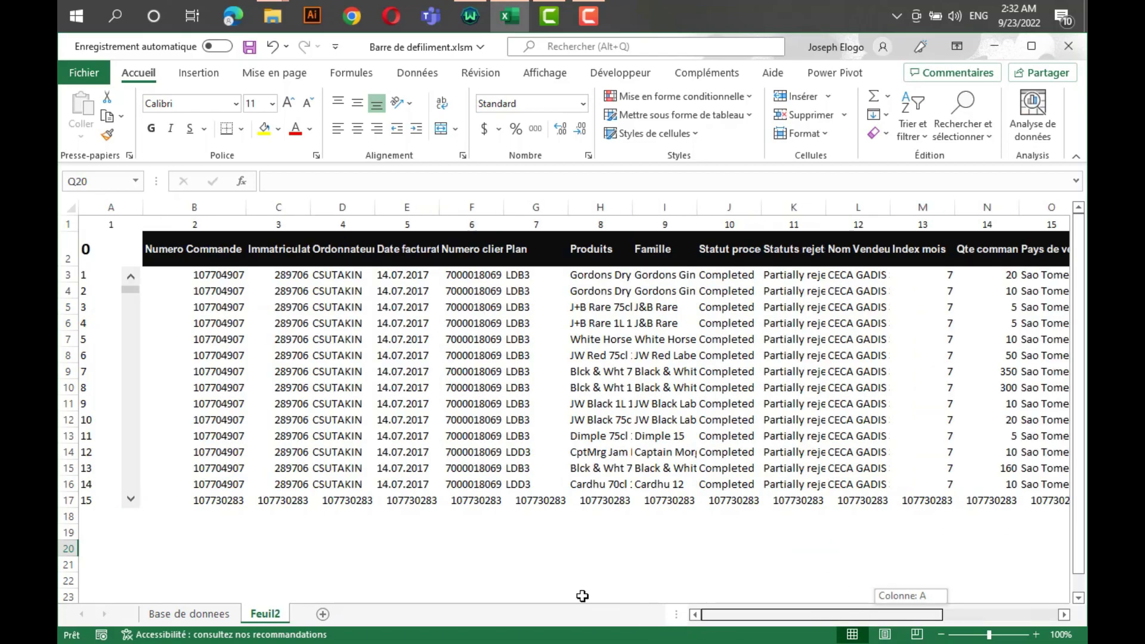
# Correct the column index in the B17 formula to the mixed reference B$1.
pyautogui.click(222, 497)
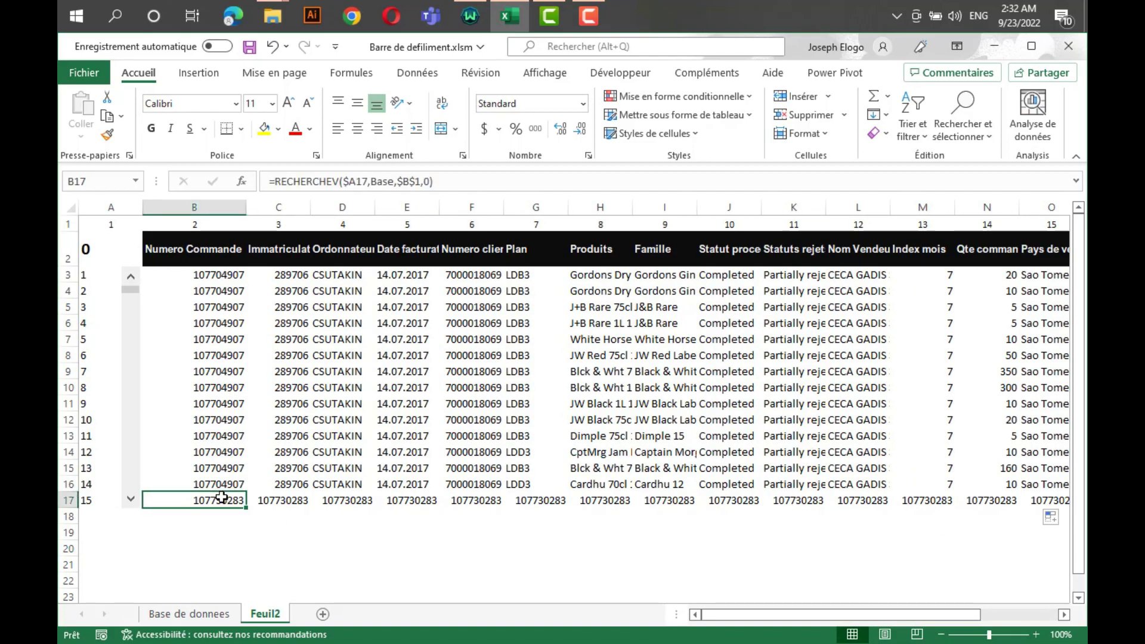
pyautogui.click(403, 182)
pyautogui.press('BackSpace')
pyautogui.press('Return')
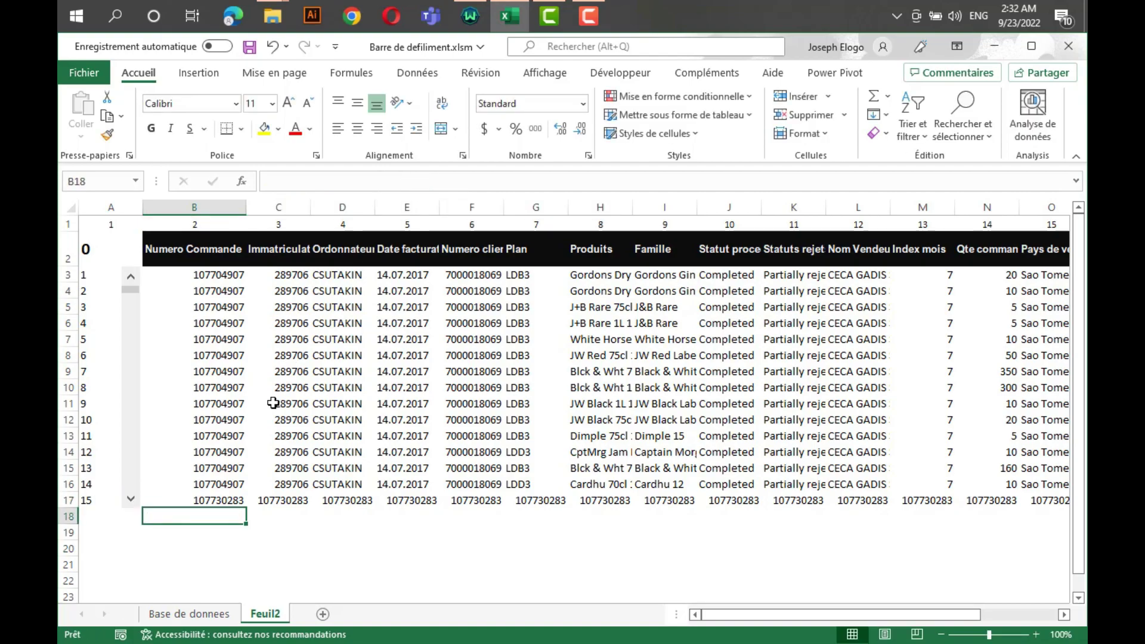
# Fill the corrected B17 formula across row 17 to column S.
pyautogui.click(222, 501)
pyautogui.moveTo(247, 507); pyautogui.dragTo(948, 505)
pyautogui.click(940, 528)
pyautogui.moveTo(928, 614); pyautogui.dragTo(425, 586)
# Move the linked scroll bar to the last records and compare them with the end of the Base de donnees sheet.
pyautogui.moveTo(131, 499); pyautogui.dragTo(130, 505)
pyautogui.moveTo(133, 327); pyautogui.dragTo(128, 505)
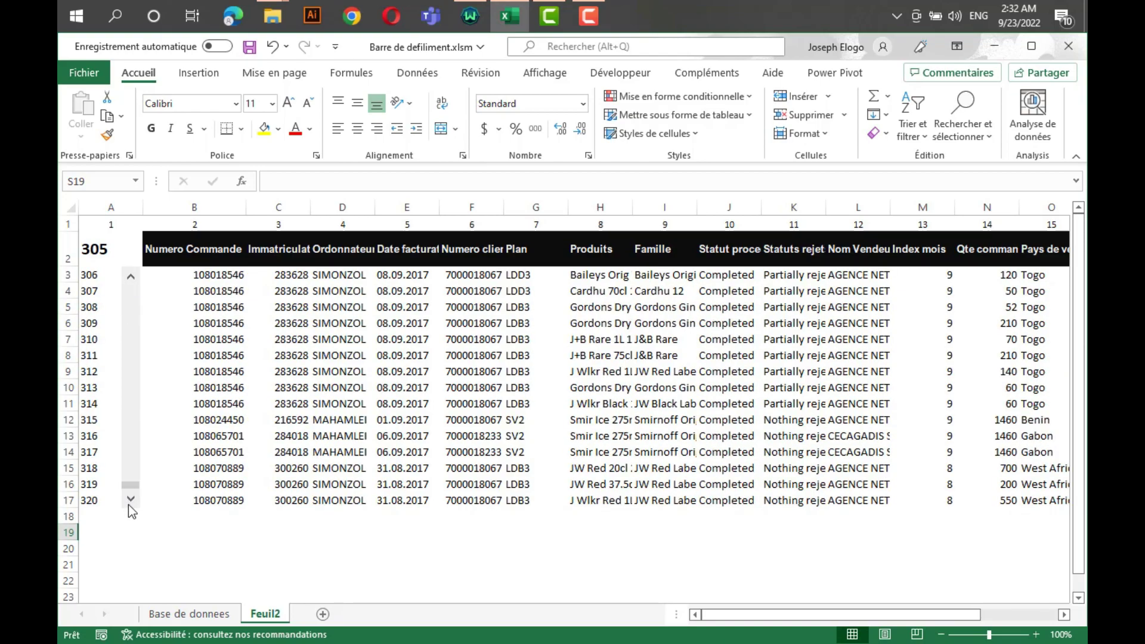
pyautogui.click(189, 614)
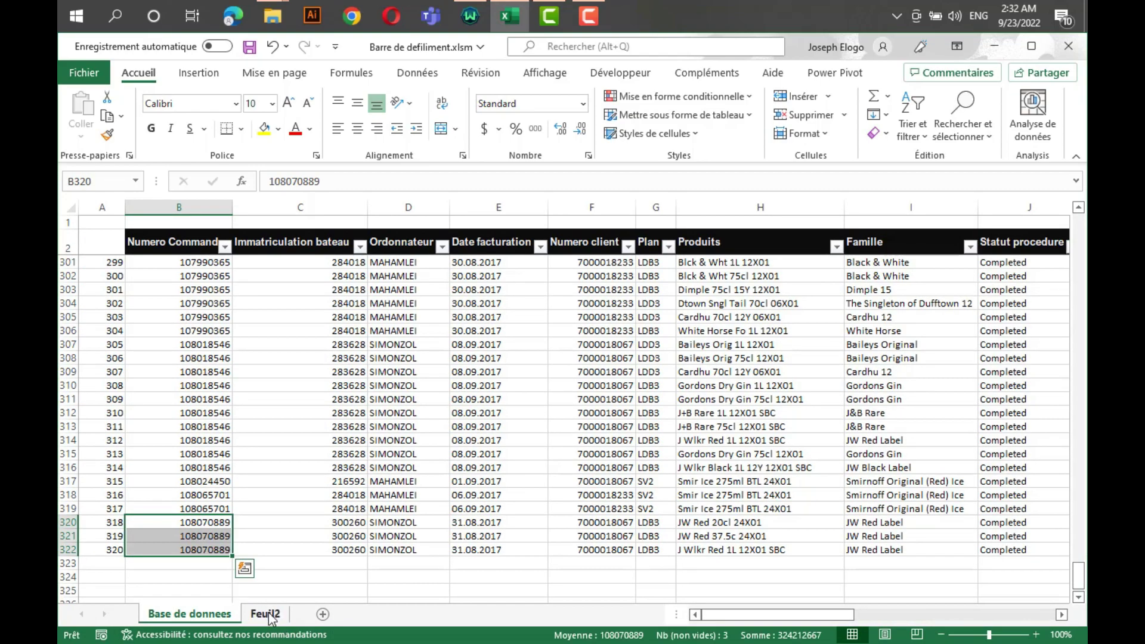
pyautogui.click(269, 615)
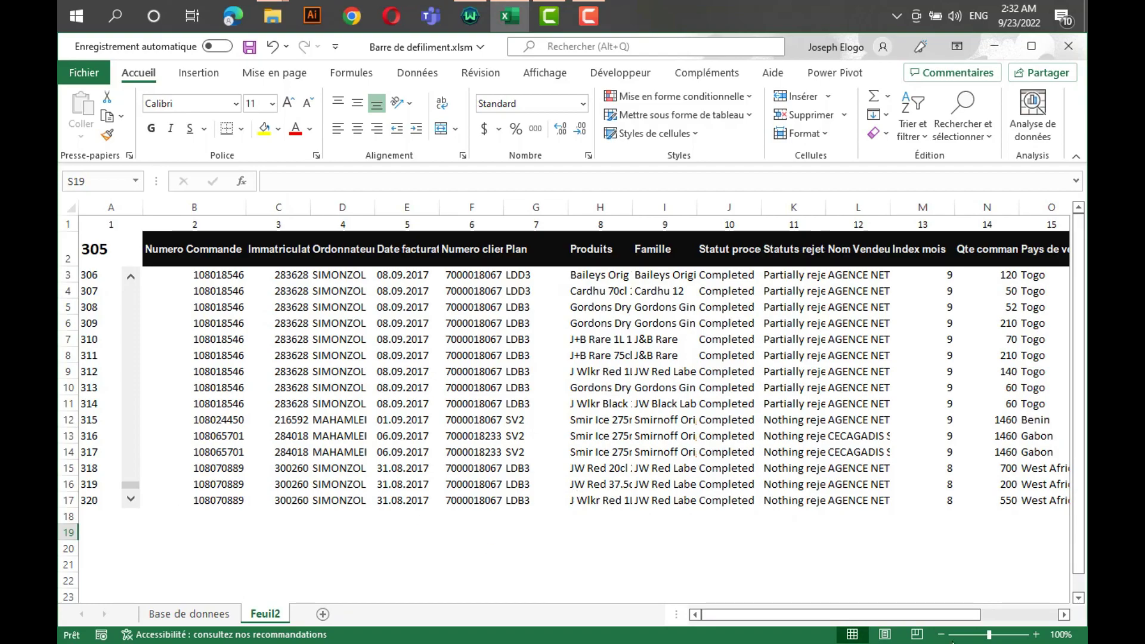
pyautogui.moveTo(842, 618)
pyautogui.mouseDown()
pyautogui.moveTo(906, 628)
pyautogui.moveTo(831, 625)
pyautogui.mouseUp()
# Set the font colour of column A and row 1 on Feuil2 to white to hide the helper numbers.
pyautogui.click(103, 206)
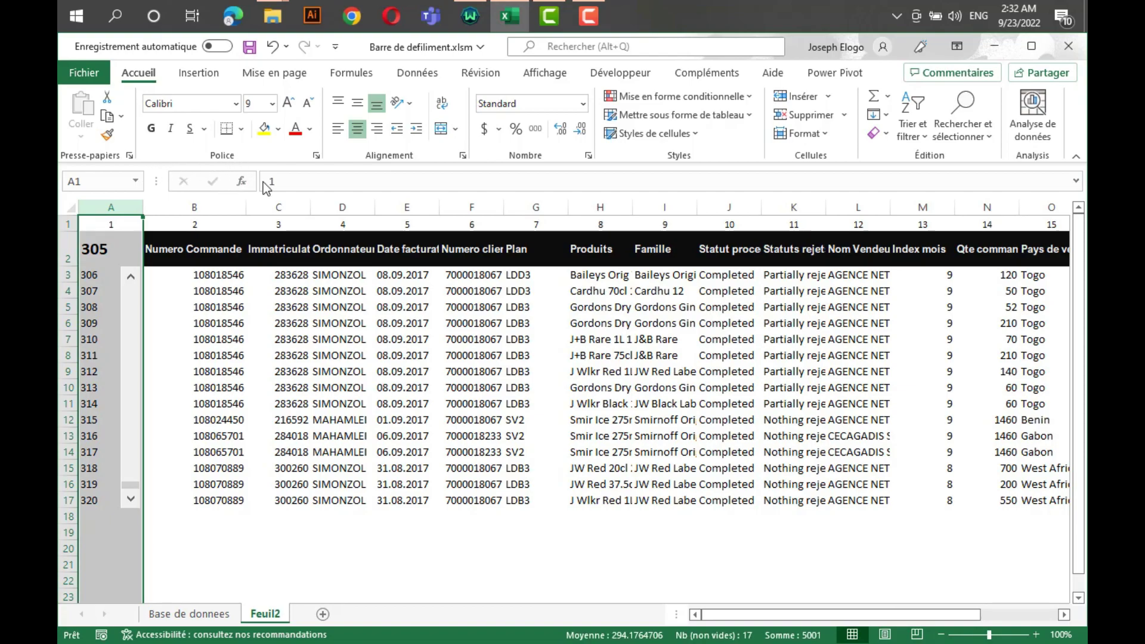
pyautogui.click(312, 132)
pyautogui.click(298, 185)
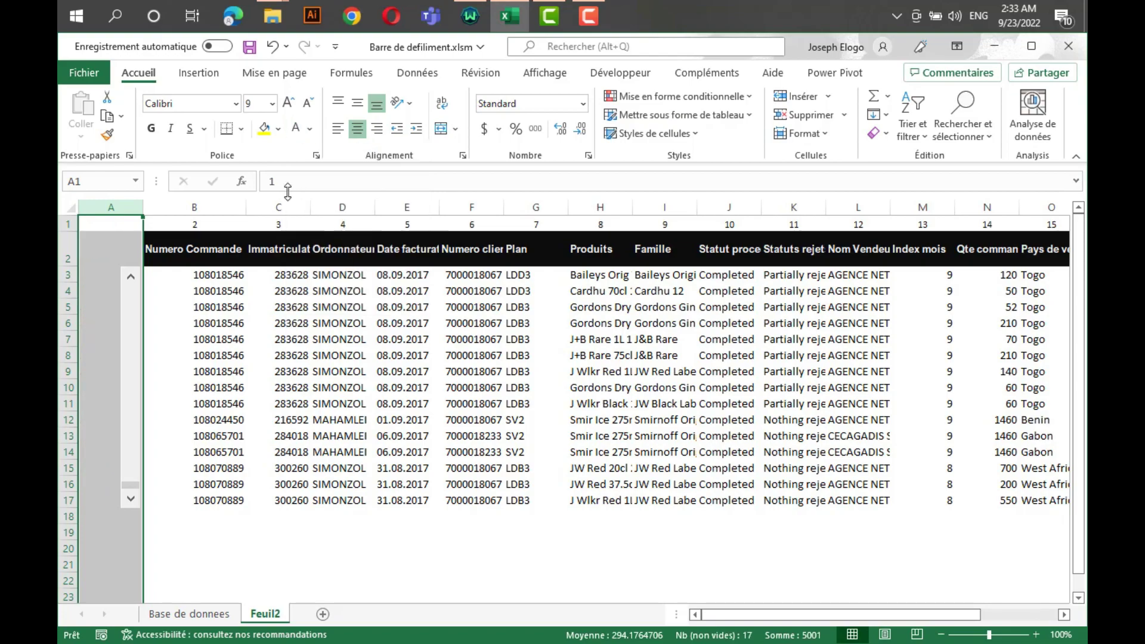
pyautogui.click(65, 224)
pyautogui.click(296, 134)
pyautogui.click(399, 516)
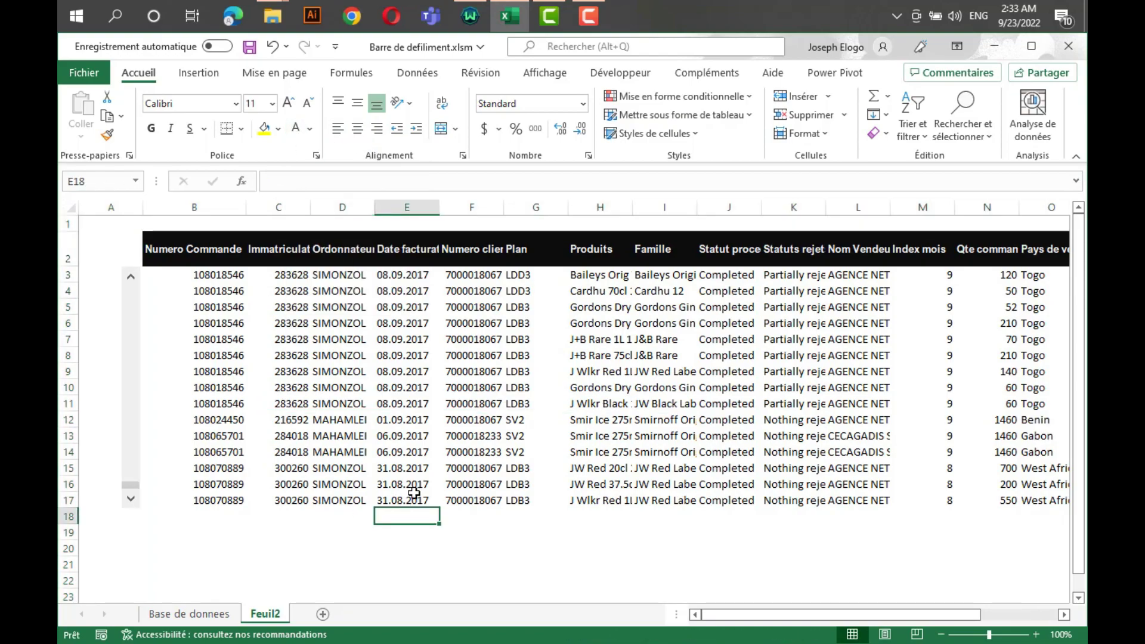
# Test the scroll bar by moving back to the first record, jumping down through the records and returning to the start.
pyautogui.scroll(-3, 257, 449)
pyautogui.scroll(3, 156, 481)
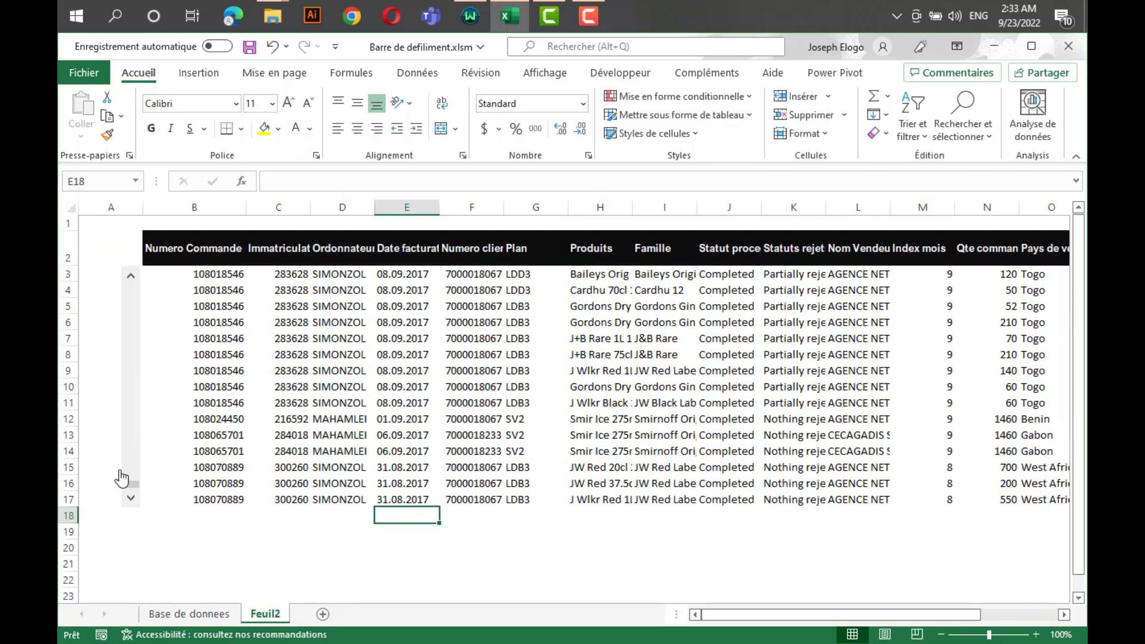
pyautogui.moveTo(131, 485); pyautogui.dragTo(130, 456)
pyautogui.moveTo(135, 376); pyautogui.dragTo(134, 271)
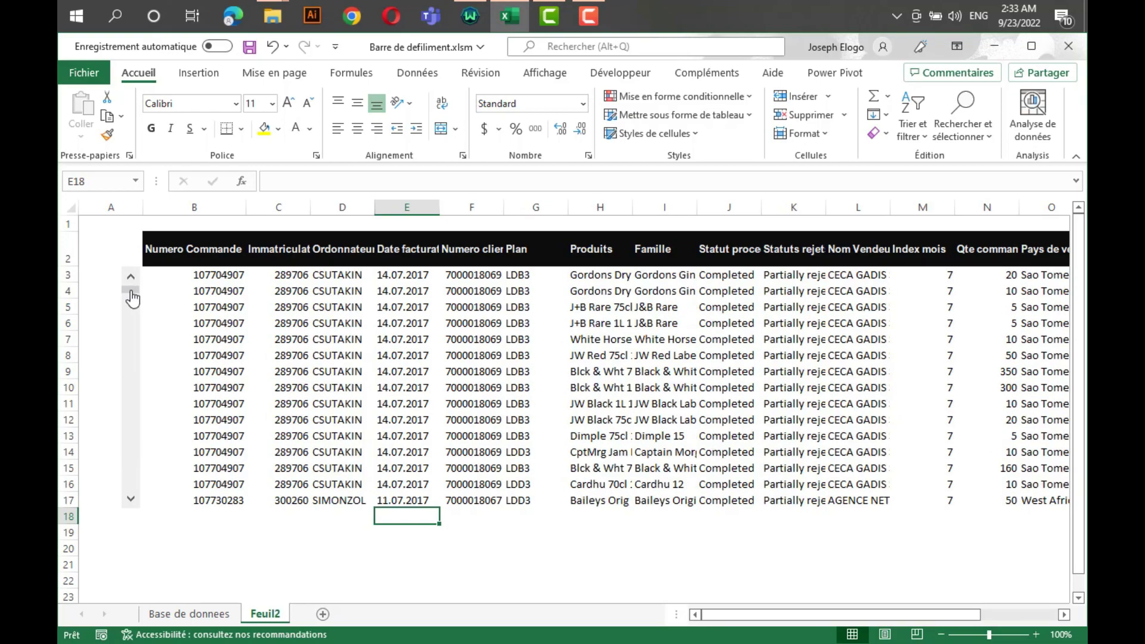
pyautogui.click(134, 336)
pyautogui.click(131, 278)
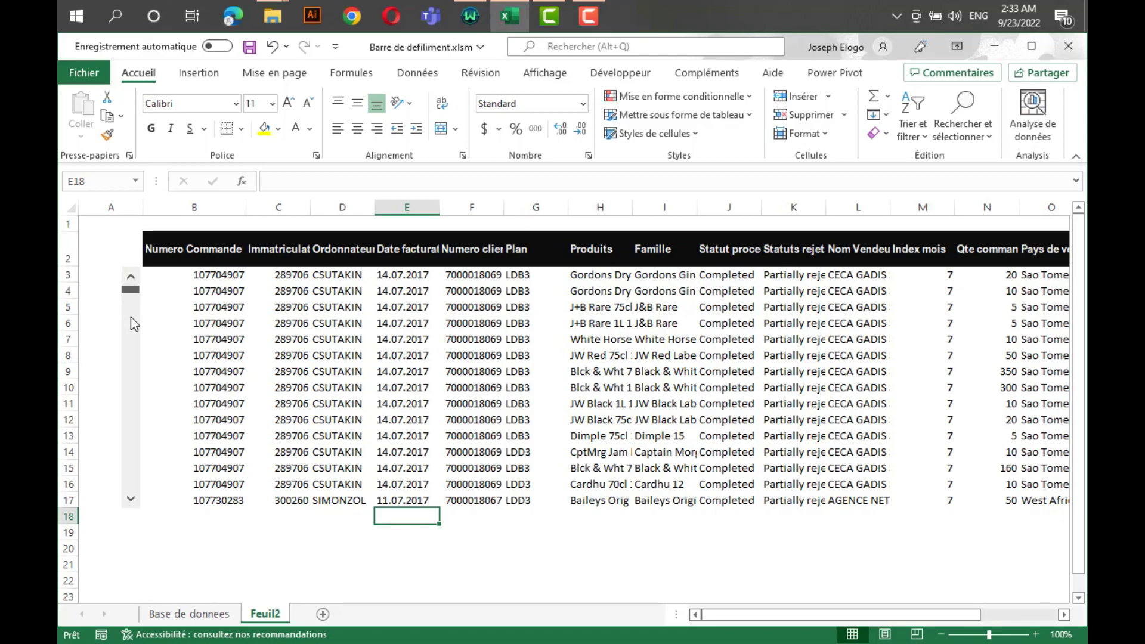
pyautogui.click(132, 336)
pyautogui.click(132, 278)
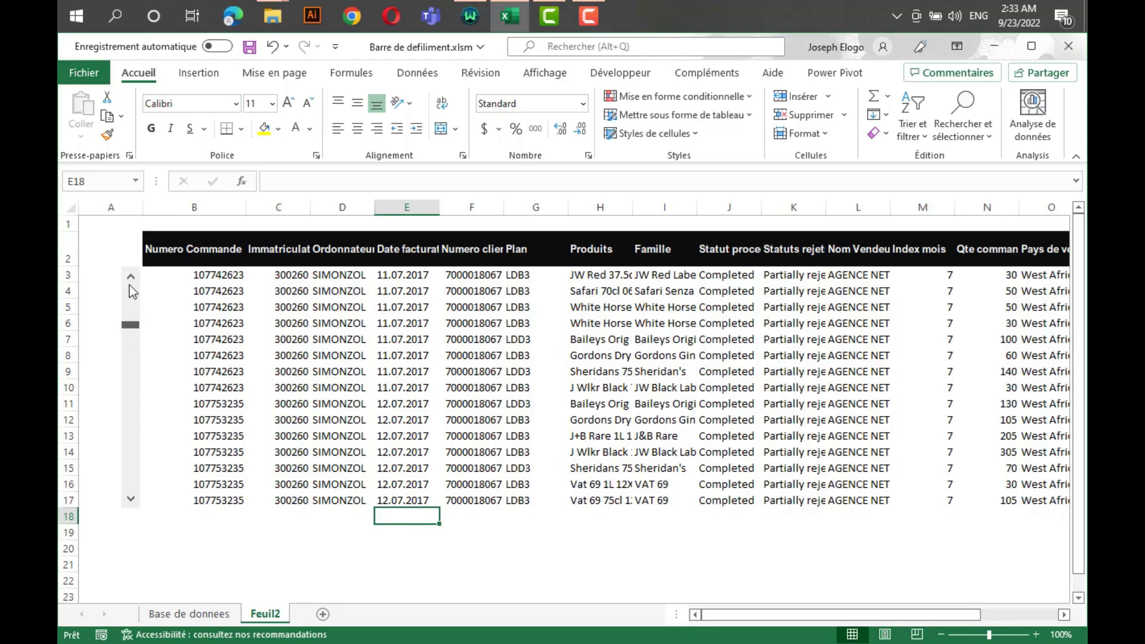
pyautogui.click(131, 277)
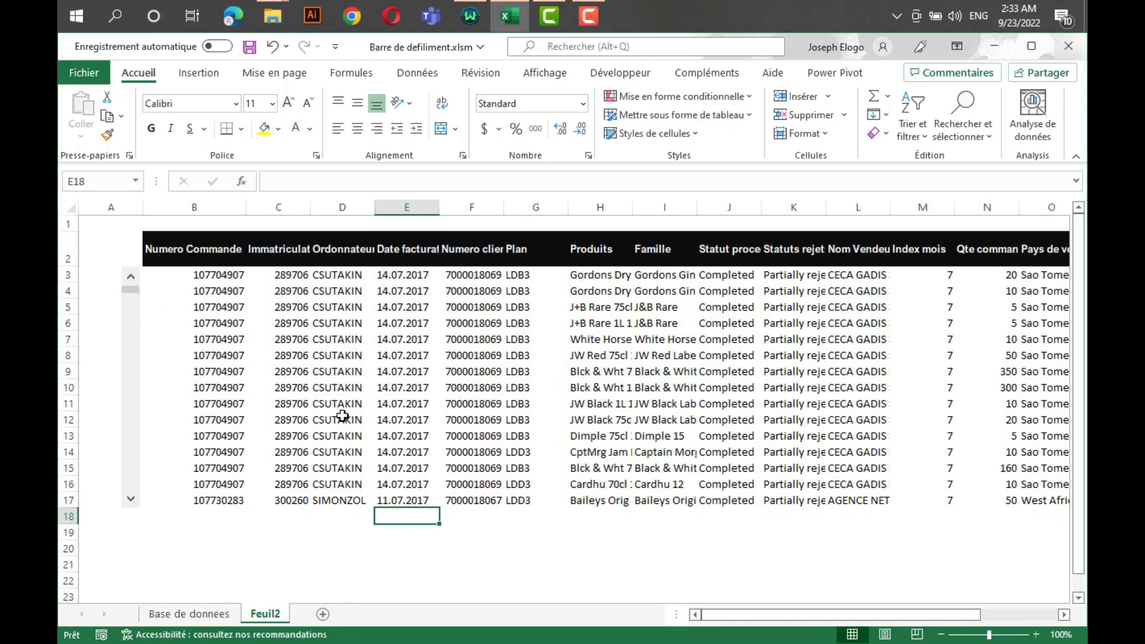